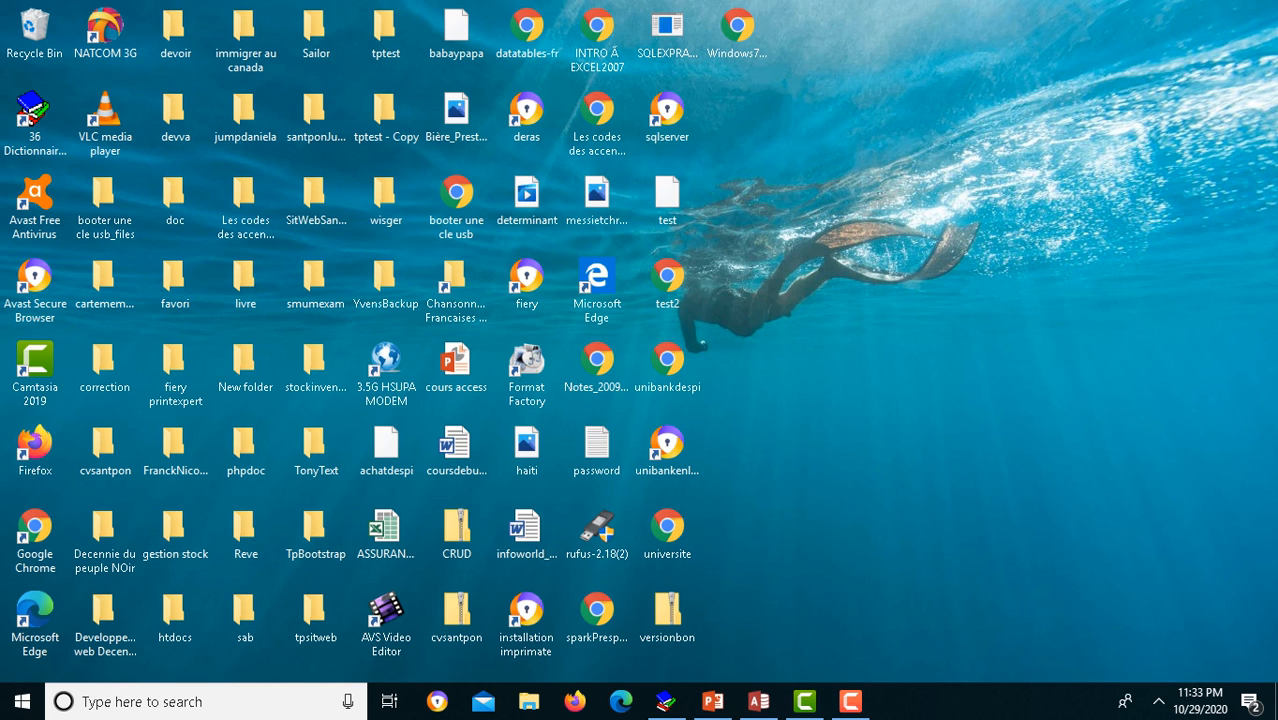
# Step: Present the cours access slides from the beginning and advance to the second slide
pyautogui.click(712, 701)
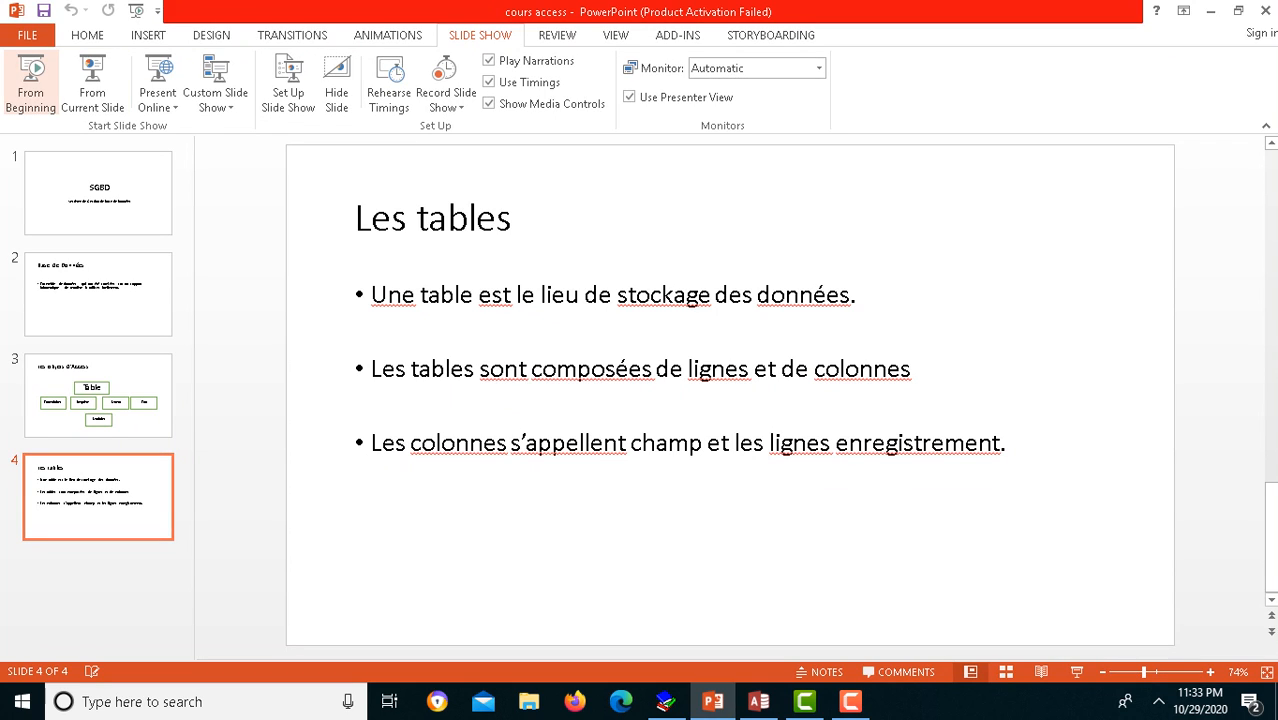
pyautogui.click(30, 85)
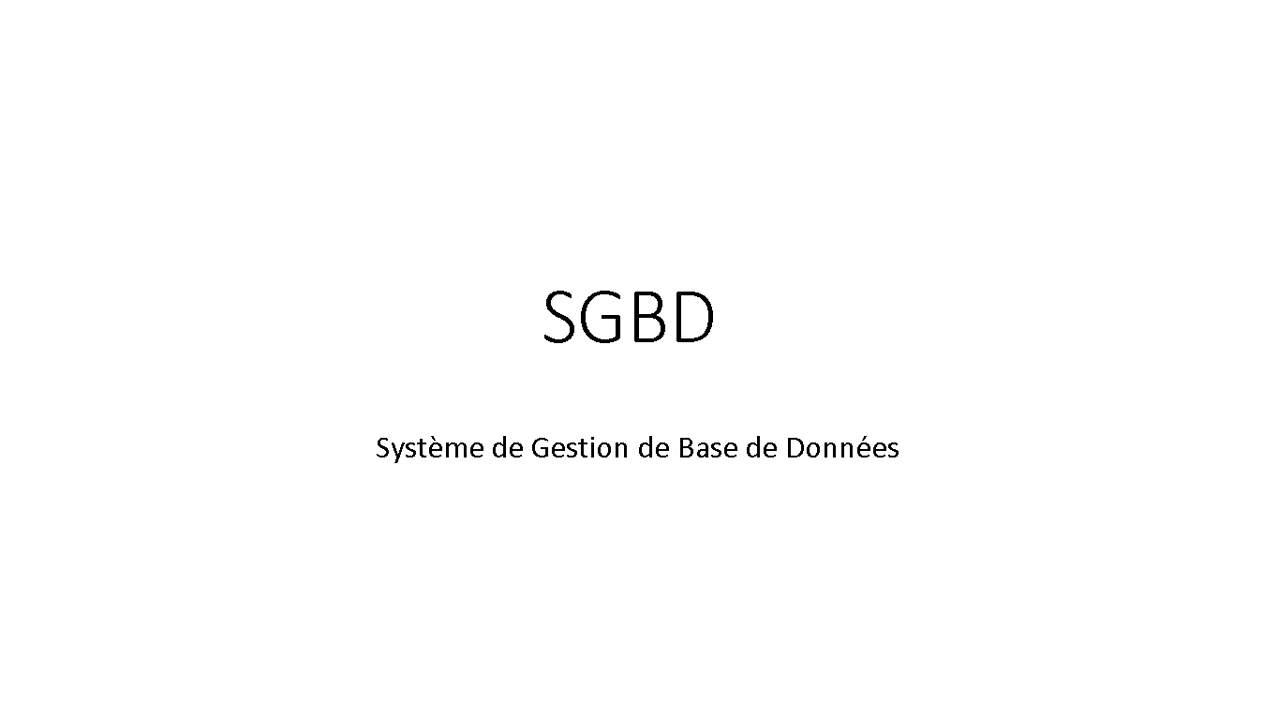
pyautogui.press('Right')
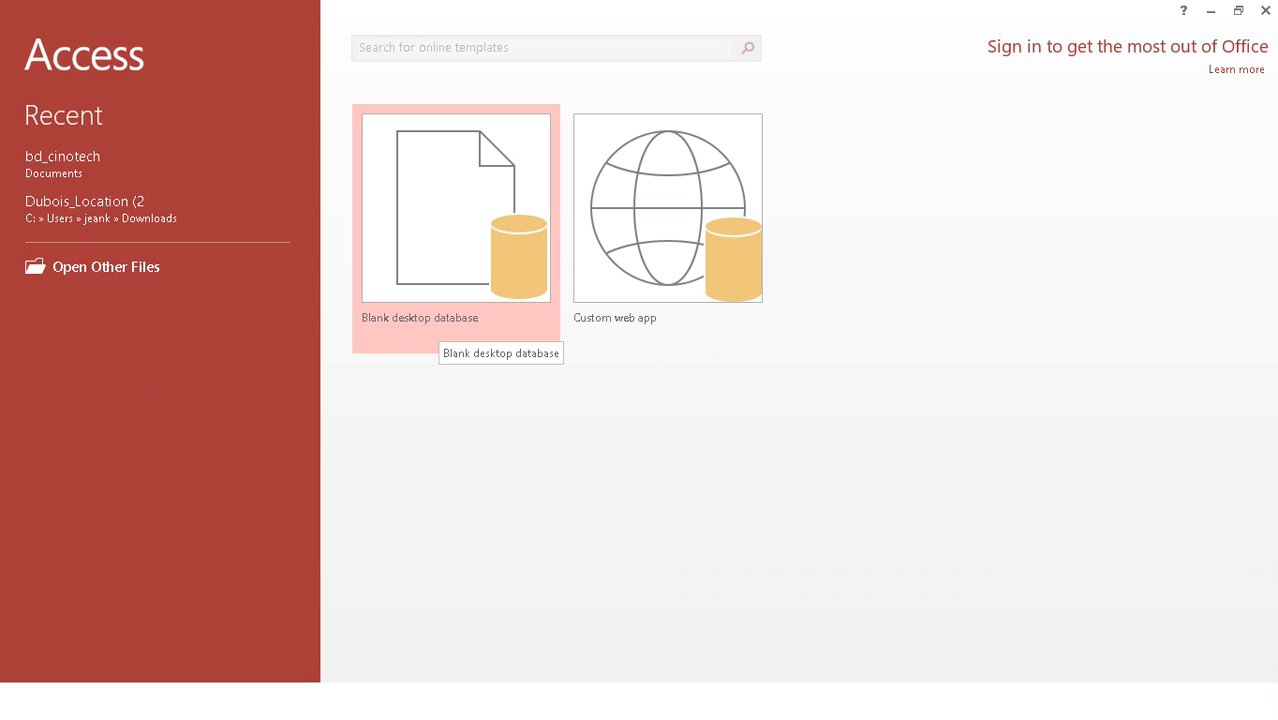
# Step: Create a blank desktop database named Db_scolarite in the Documents folder
pyautogui.click(440, 322)
pyautogui.click(791, 322)
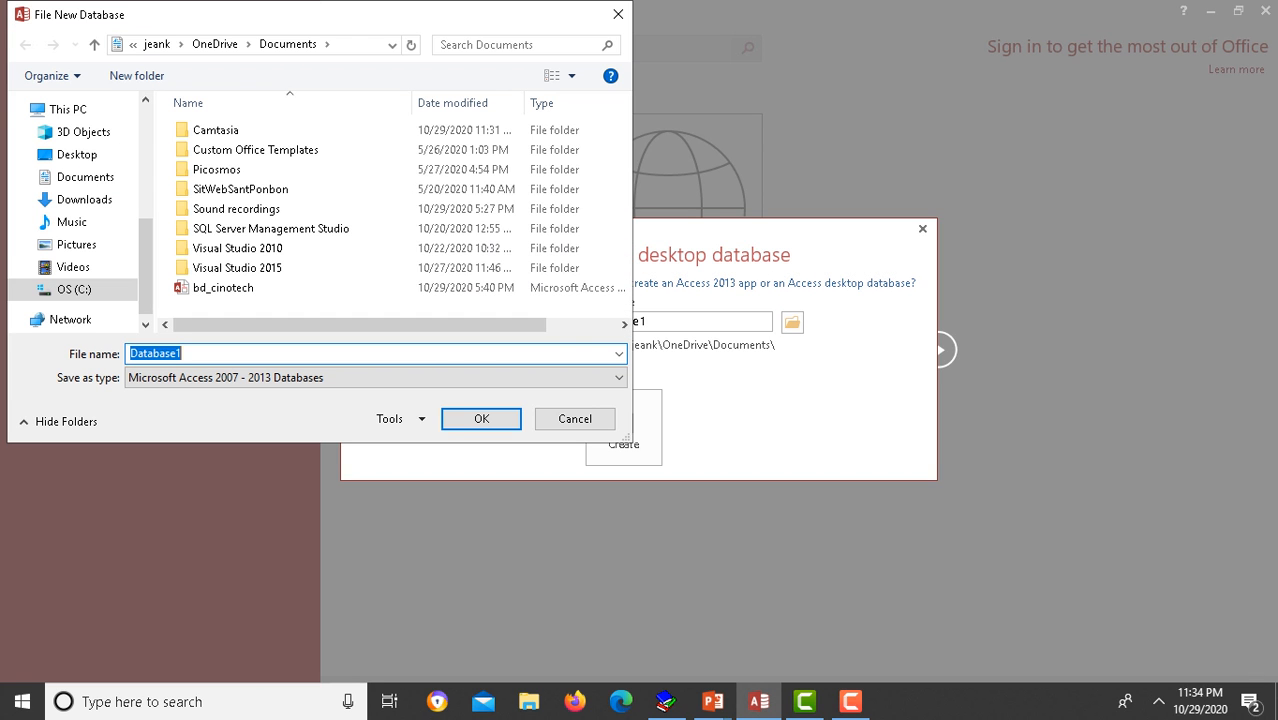
pyautogui.click(85, 177)
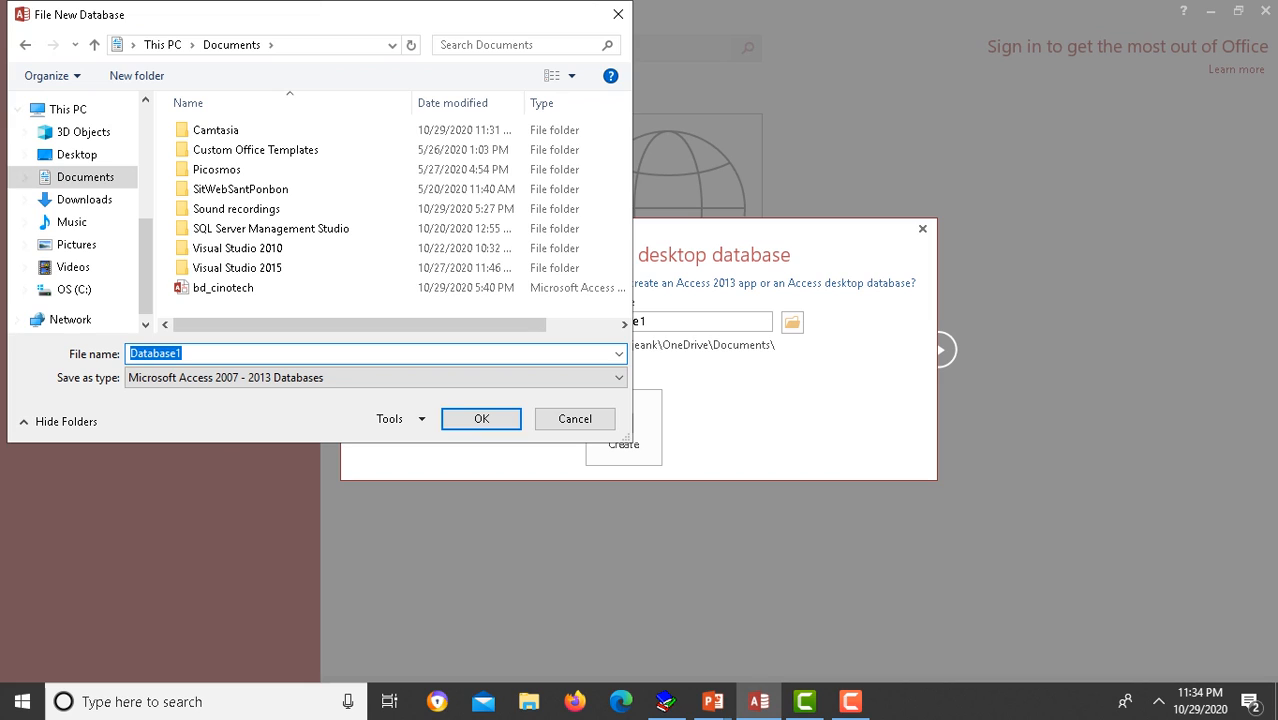
pyautogui.write('Db_scolarite')
pyautogui.press('Return')
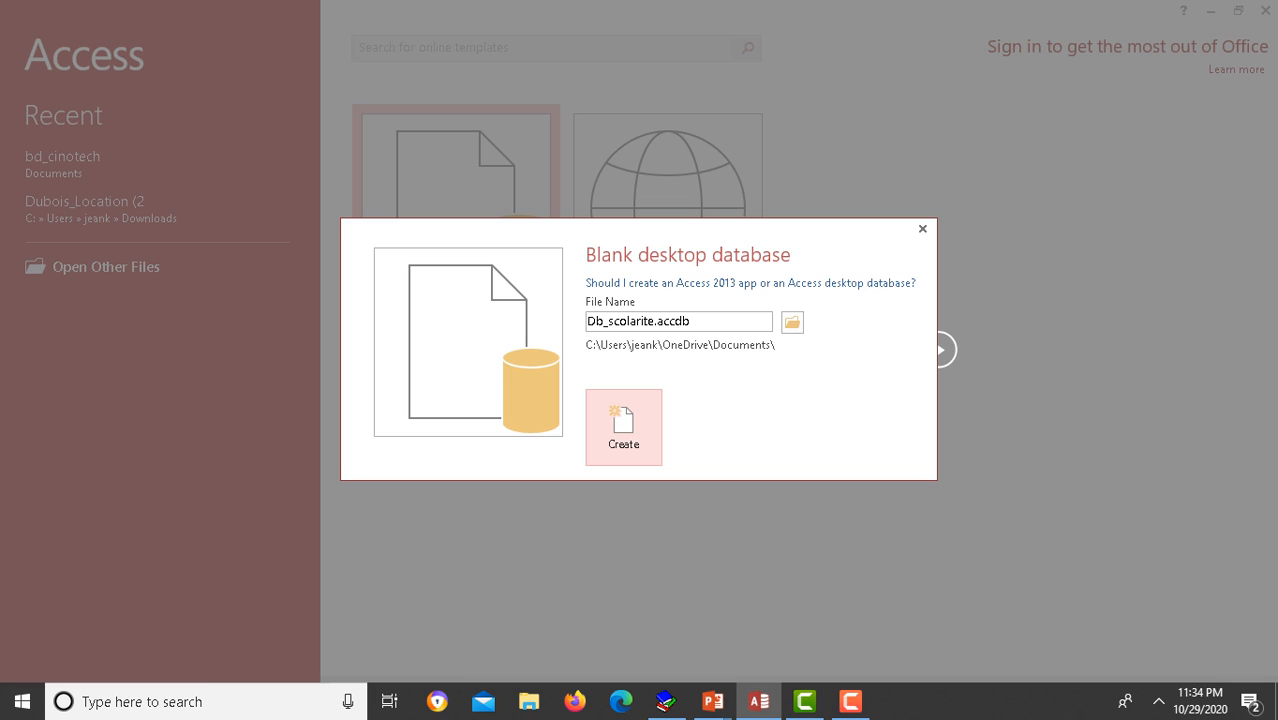
pyautogui.click(623, 427)
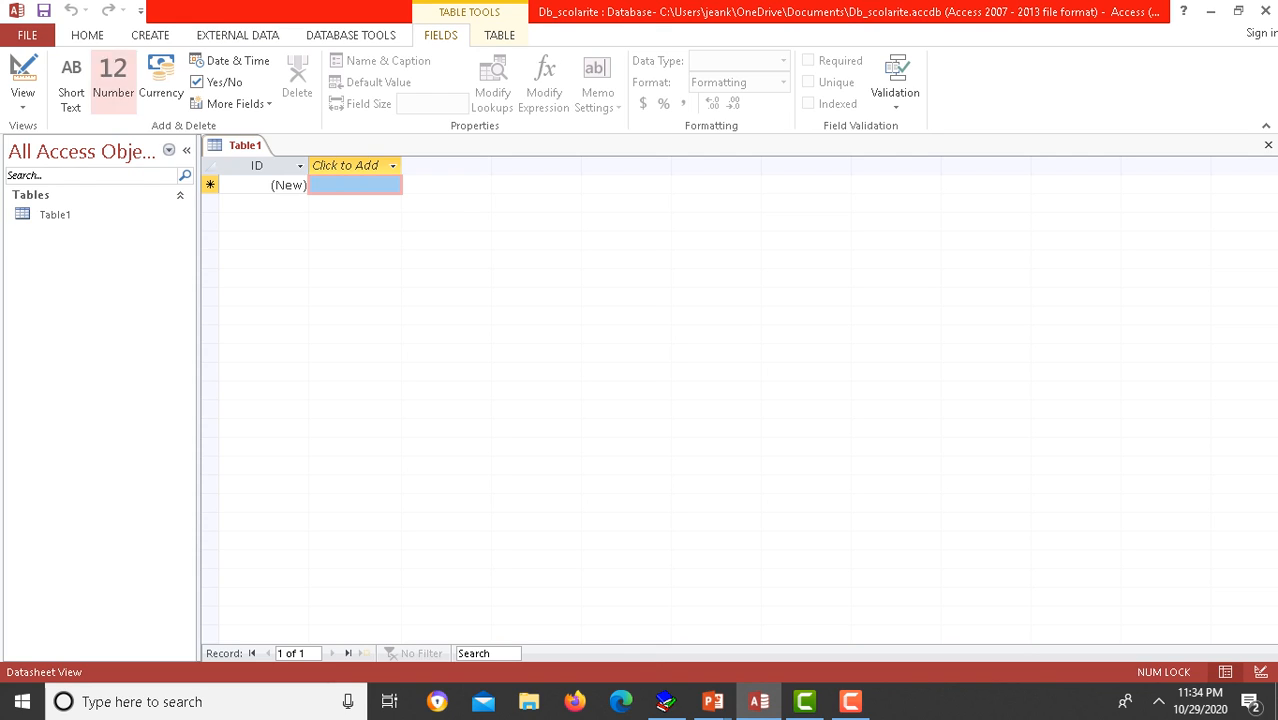
# Step: Select Table1, then open and discard an unwanted new Table2 in design view
pyautogui.click(46, 215)
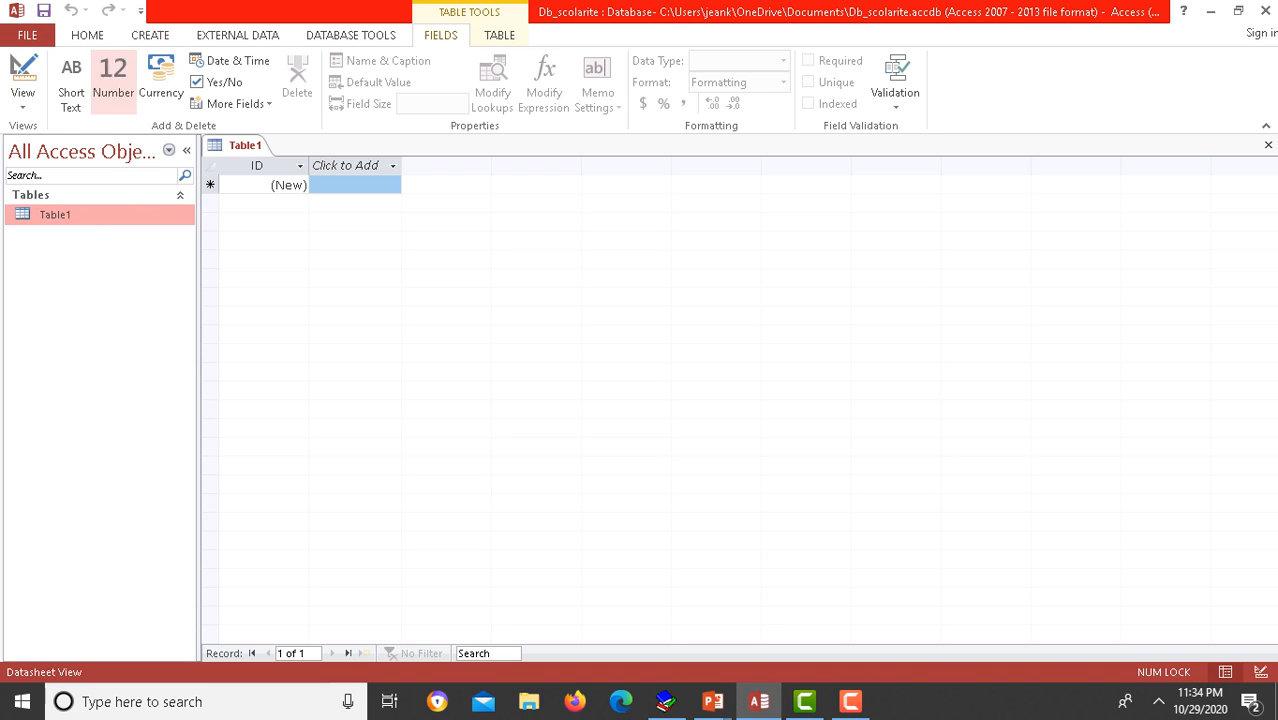
pyautogui.click(150, 35)
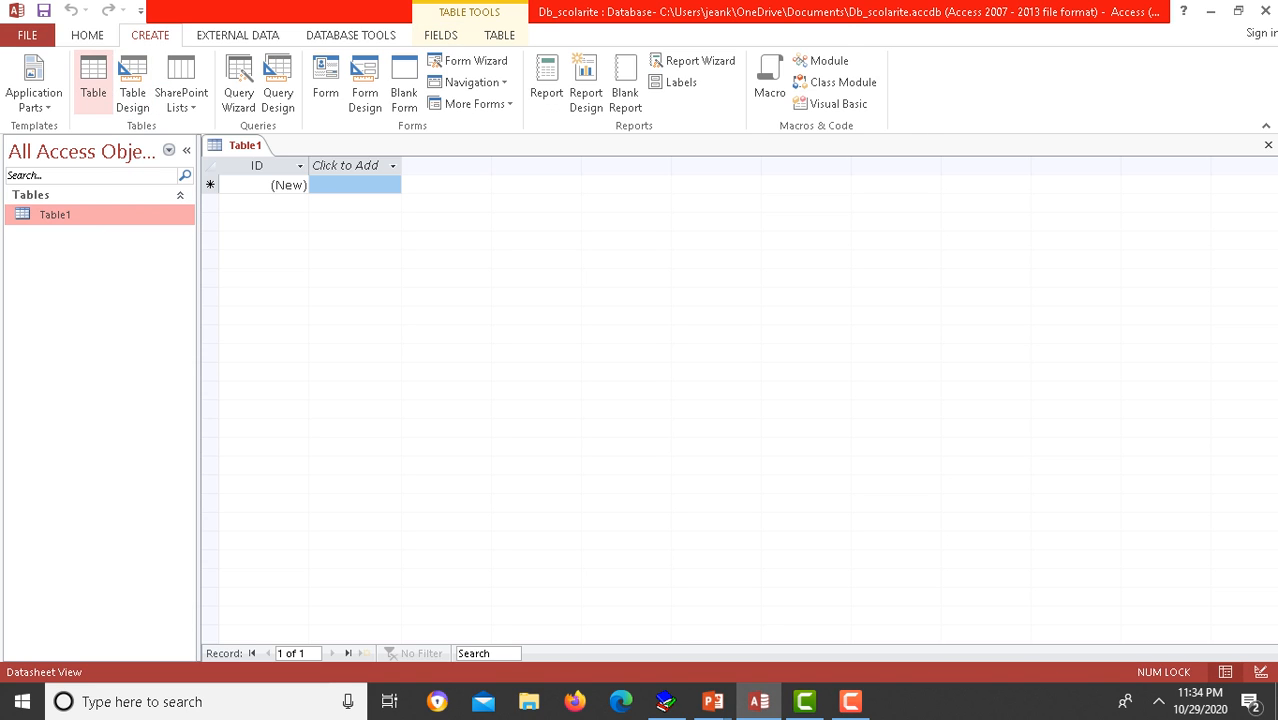
pyautogui.click(132, 85)
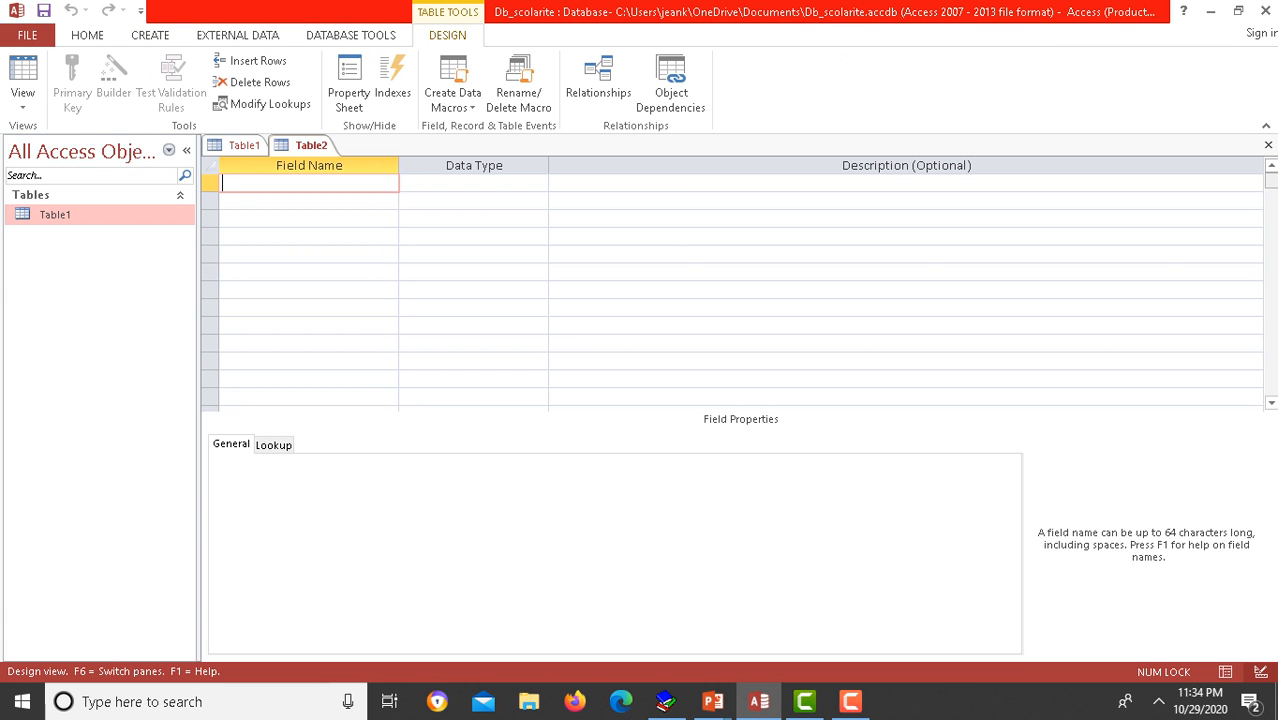
pyautogui.click(1268, 145)
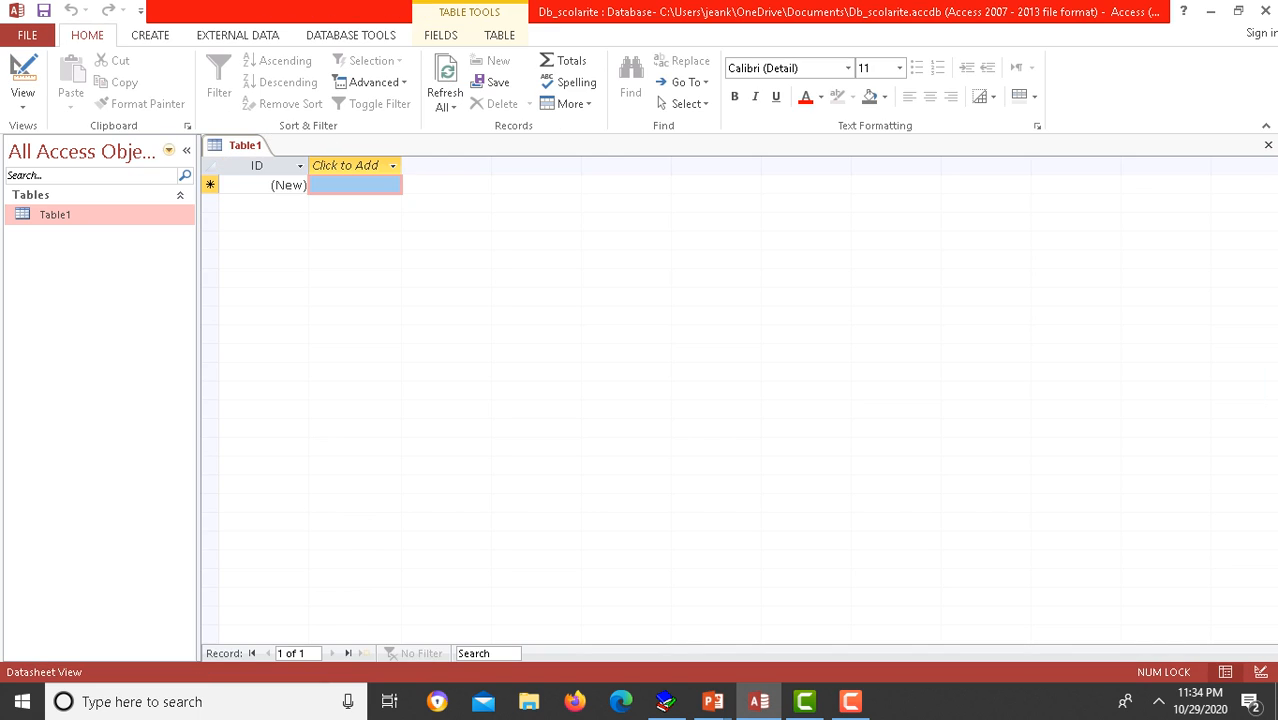
# Step: Save Table1 as etudiant in Design View and select the ID field name
pyautogui.rightClick(105, 215)
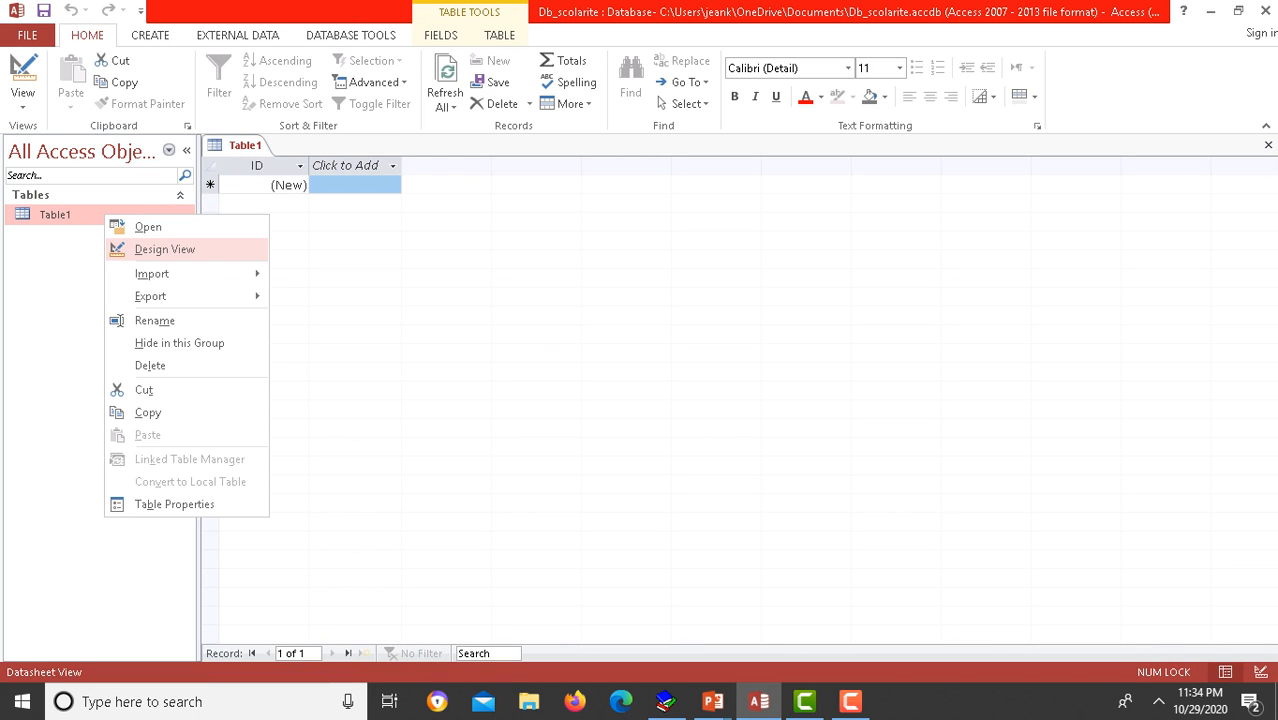
pyautogui.click(165, 249)
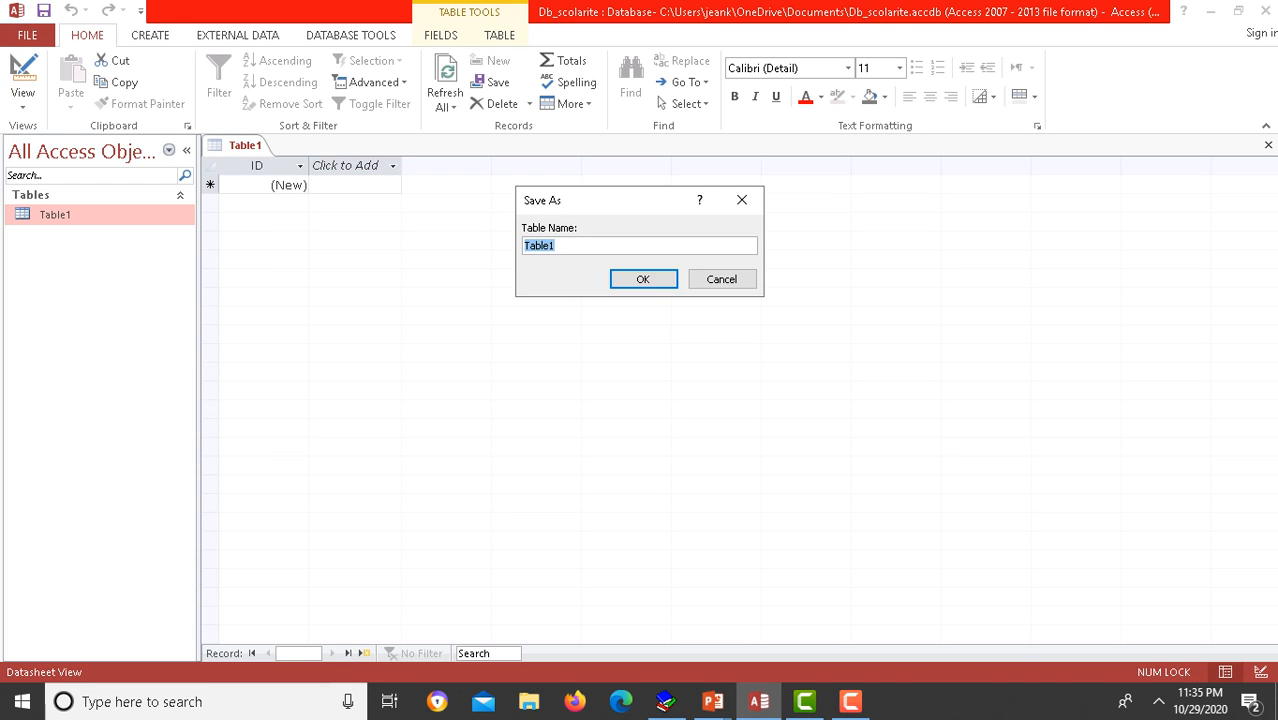
pyautogui.write('etudiant')
pyautogui.press('Return')
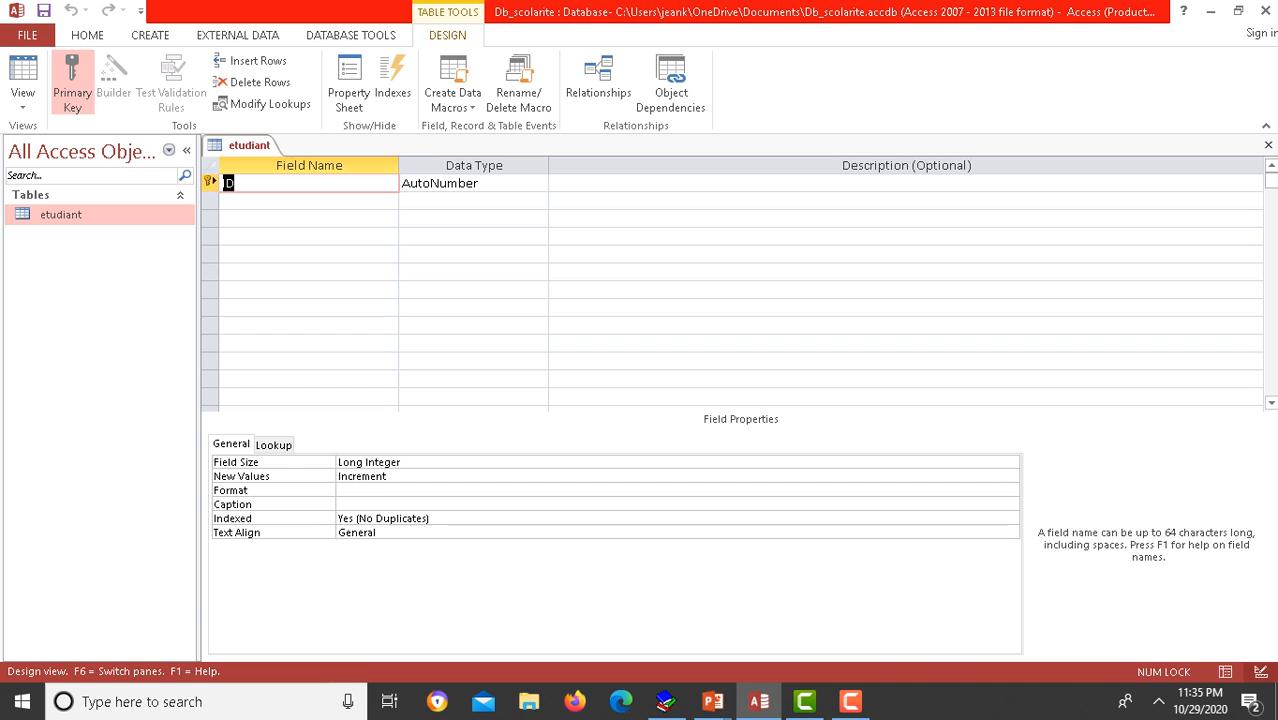
pyautogui.click(236, 183)
# Step: Rename the ID field to Numero and add a Prenom Short Text field
pyautogui.press('BackSpace')
pyautogui.press('BackSpace')
pyautogui.write('Numero')
pyautogui.click(468, 201)
pyautogui.click(300, 201)
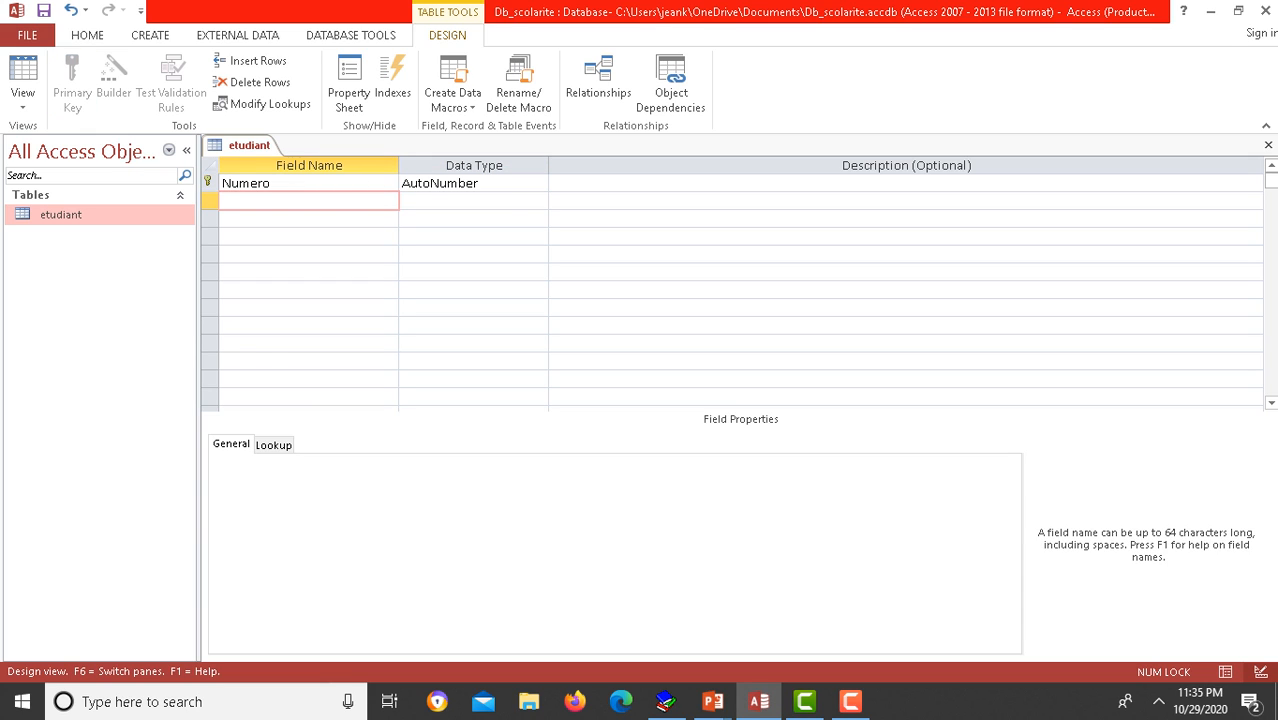
pyautogui.write('Prenom')
pyautogui.press('Tab')
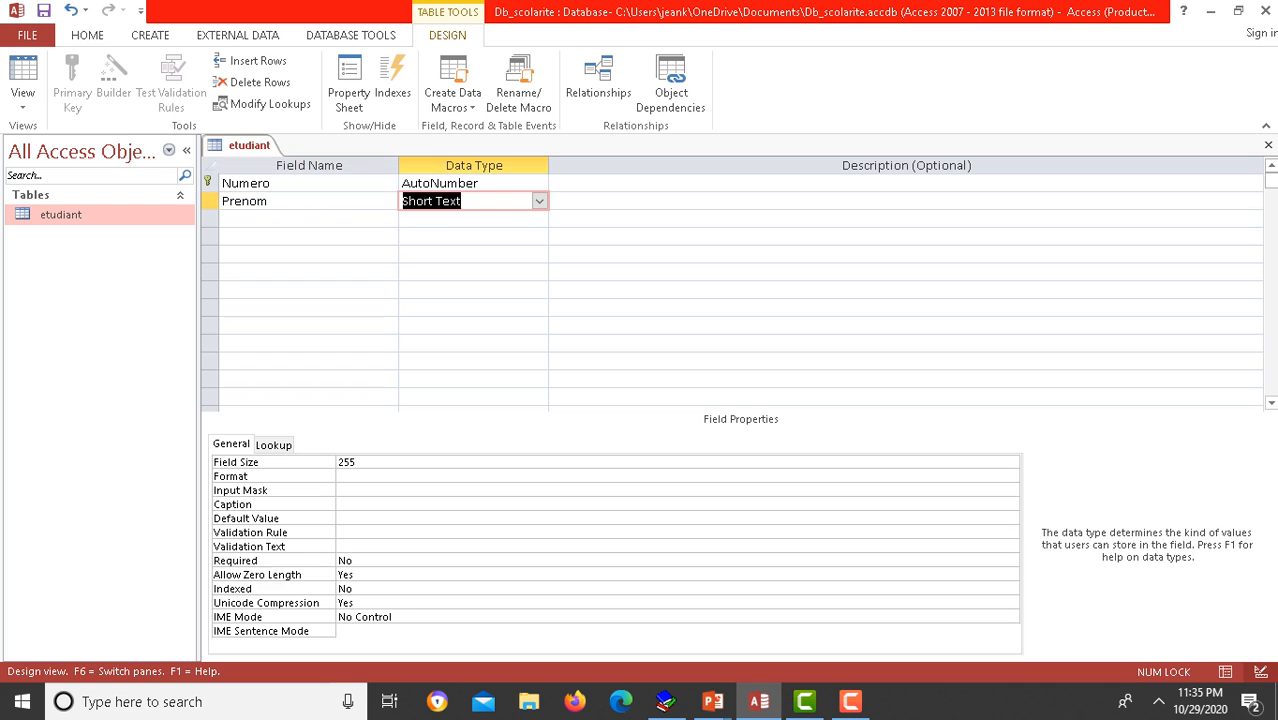
pyautogui.press('Down')
pyautogui.press('Left')
# Step: Add Nom and Sexe as Short Text fields
pyautogui.write('Nom')
pyautogui.press('Tab')
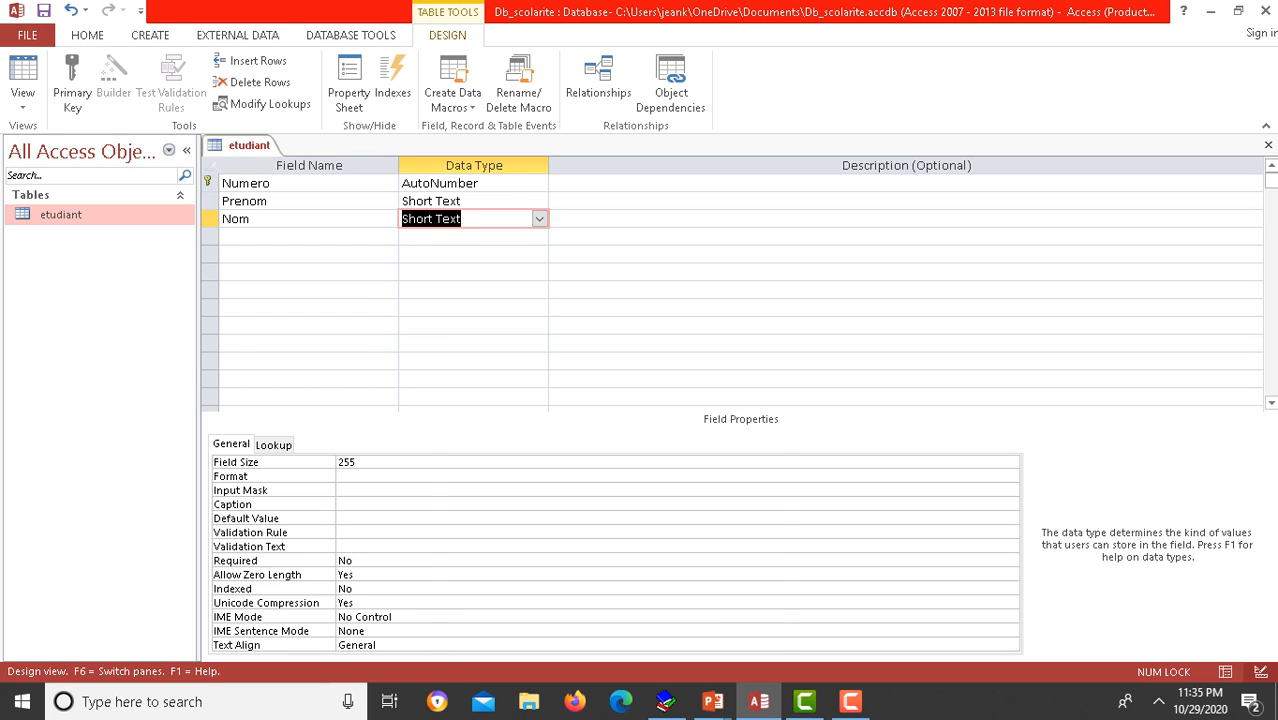
pyautogui.press('Down')
pyautogui.press('Left')
pyautogui.write('Sexe')
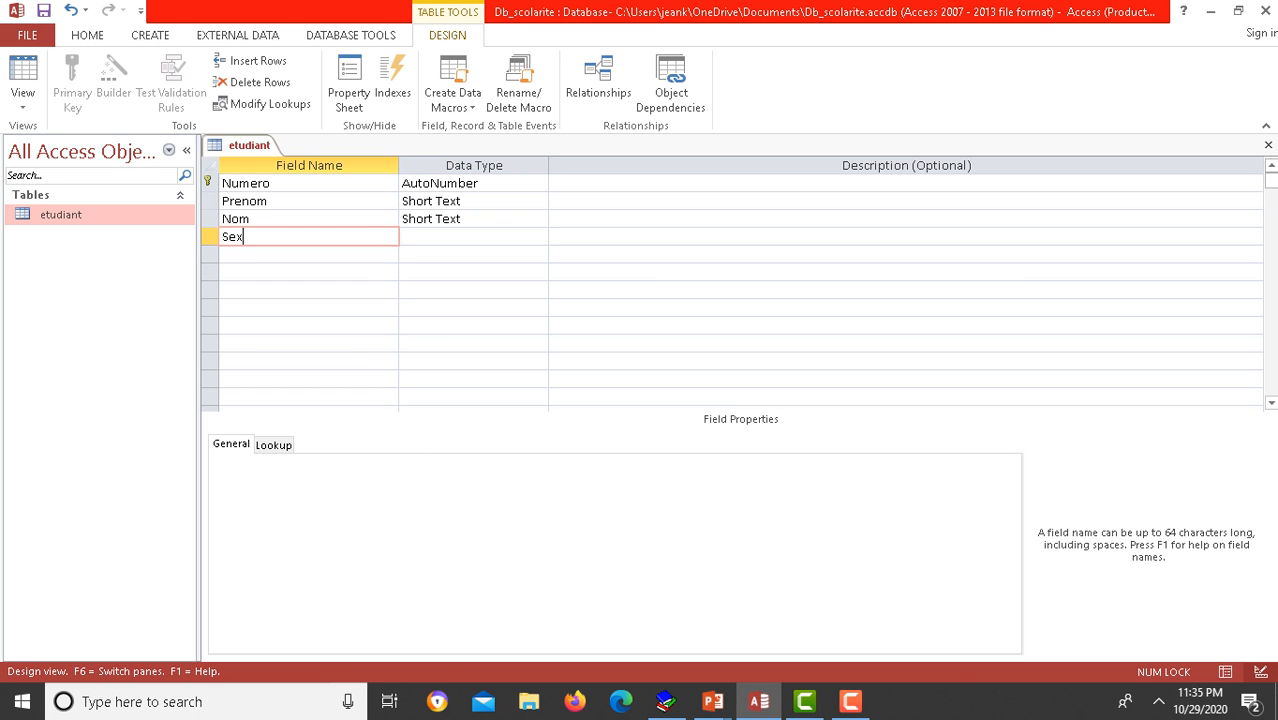
pyautogui.press('Tab')
pyautogui.press('Down')
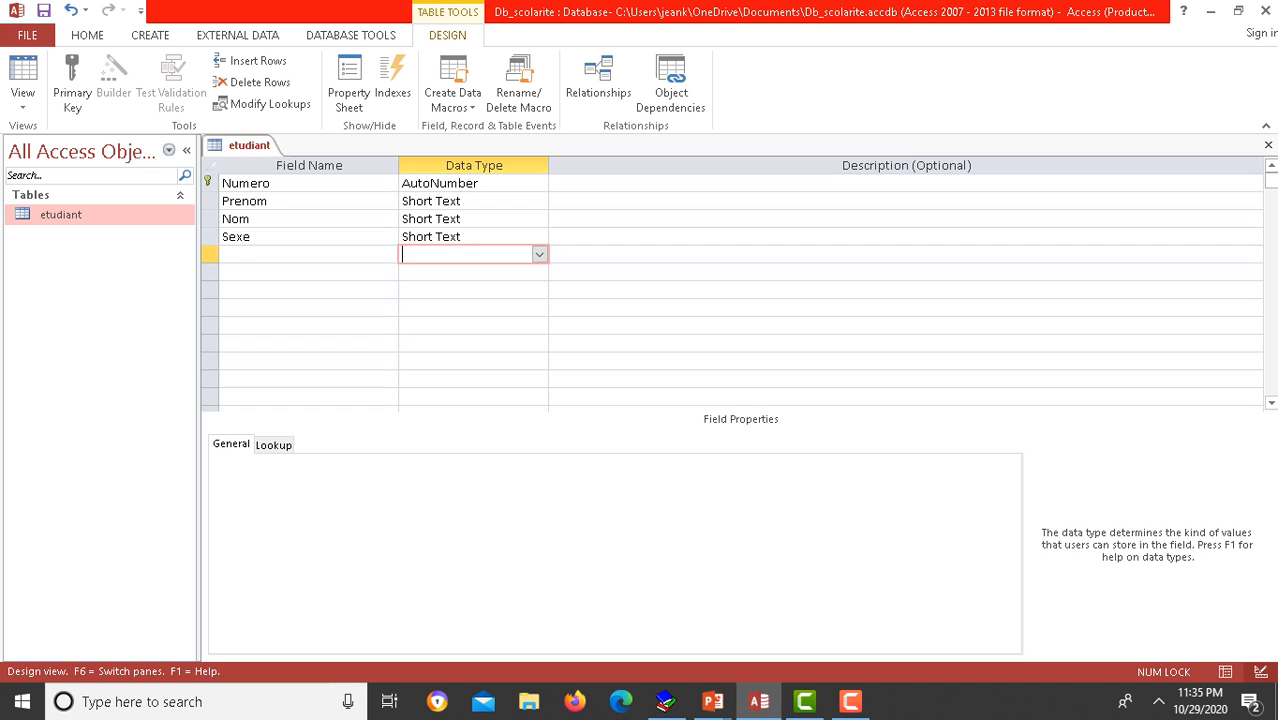
pyautogui.press('Left')
# Step: Add Date de Naissance as Date/Time, plus Lieu de Naissance and Option as Short Text
pyautogui.write('Date de Naissance')
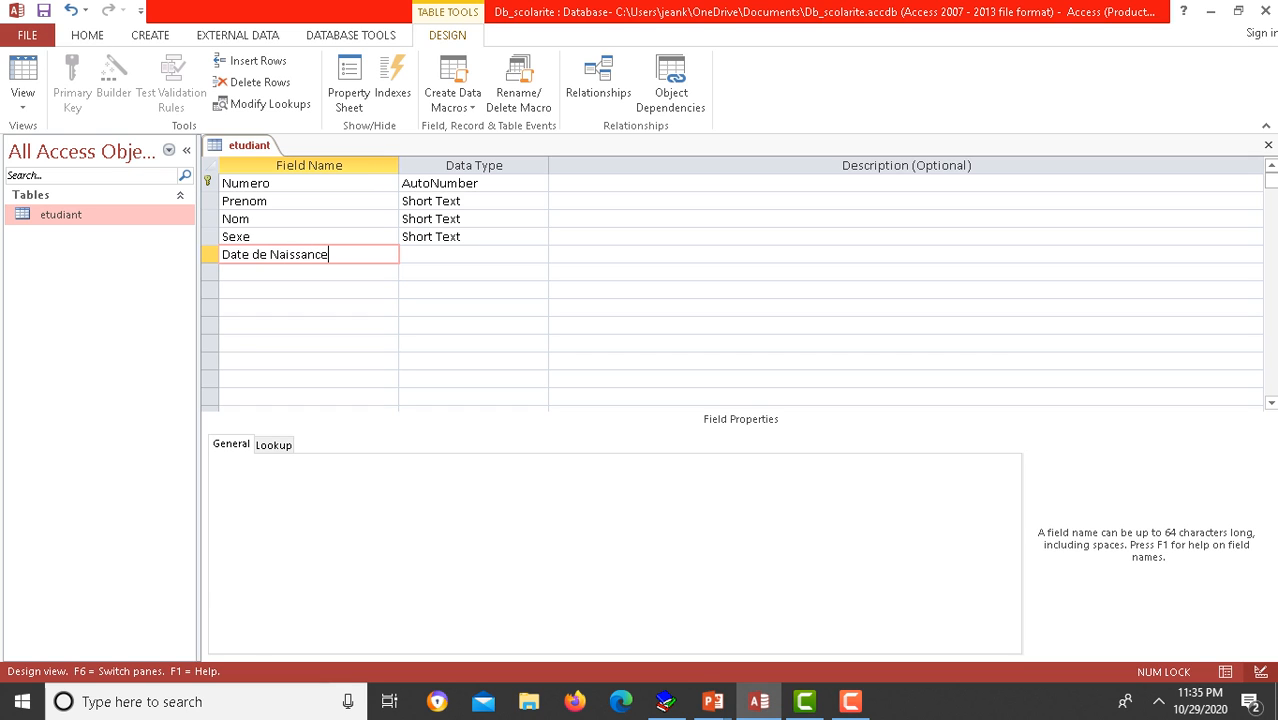
pyautogui.press('Tab')
pyautogui.write('d')
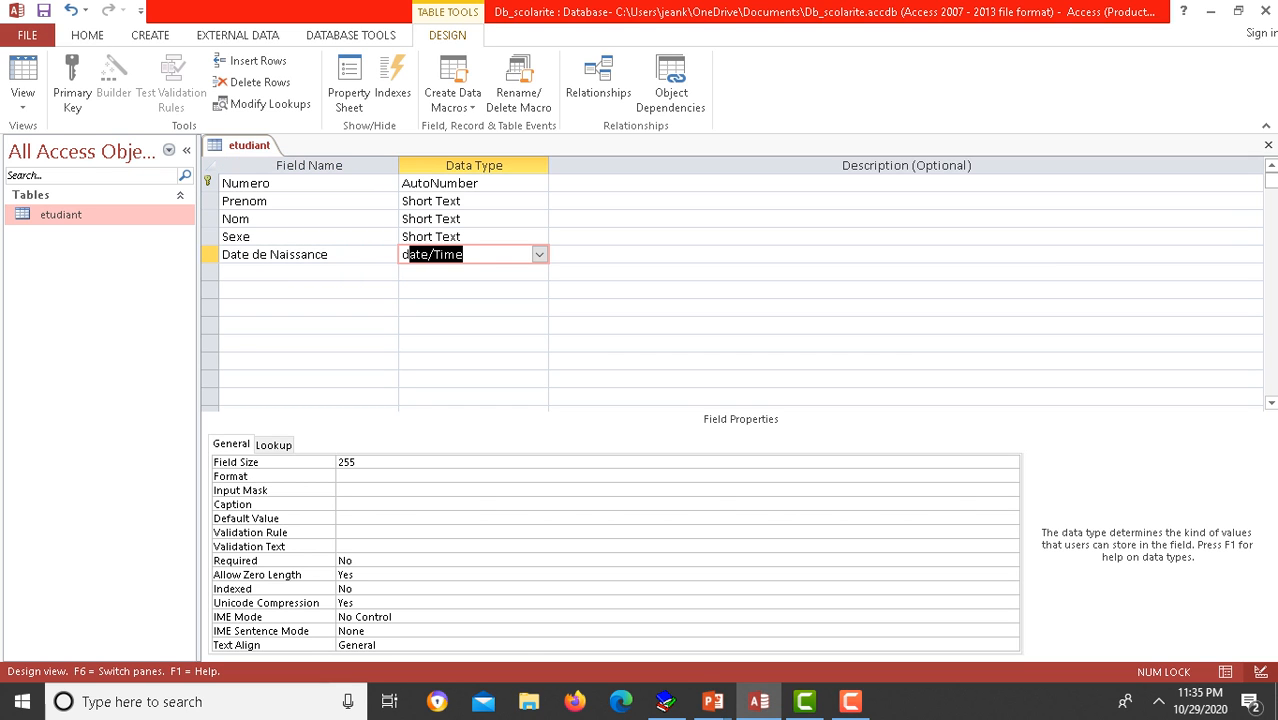
pyautogui.press('Tab')
pyautogui.press('Tab')
pyautogui.write('Le')
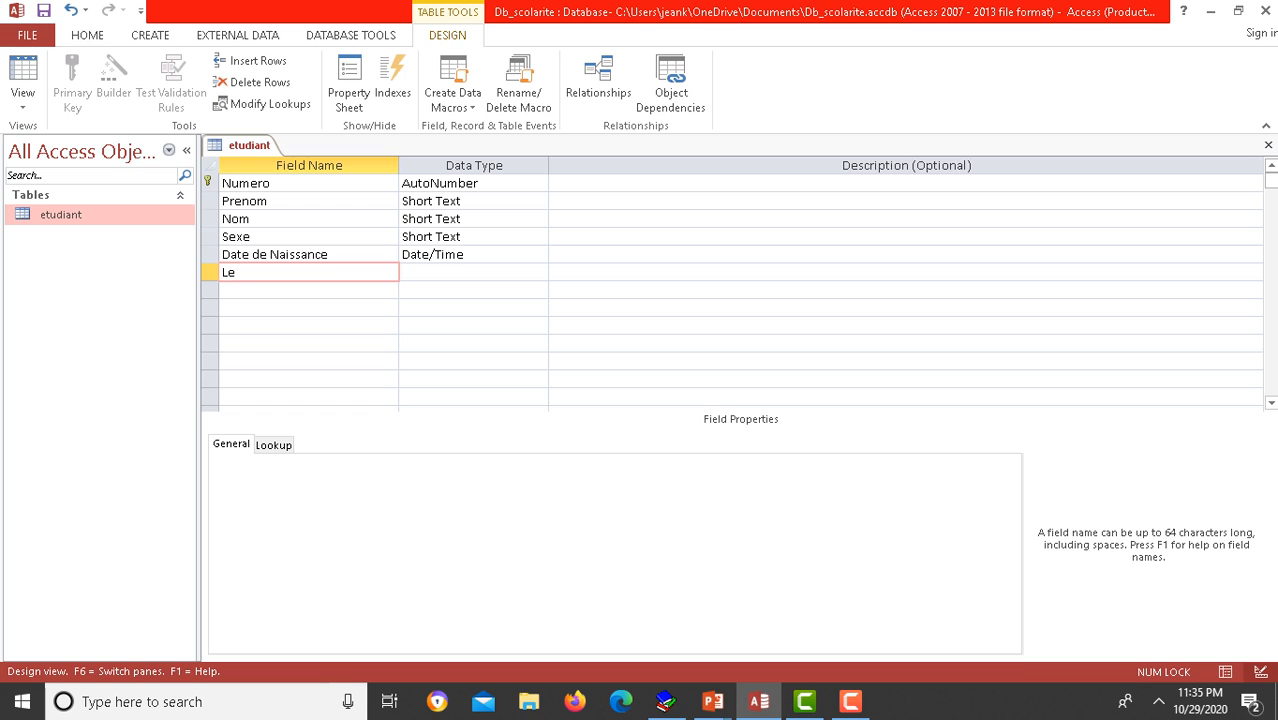
pyautogui.press('BackSpace')
pyautogui.write('ieu de Naissance')
pyautogui.press('Tab')
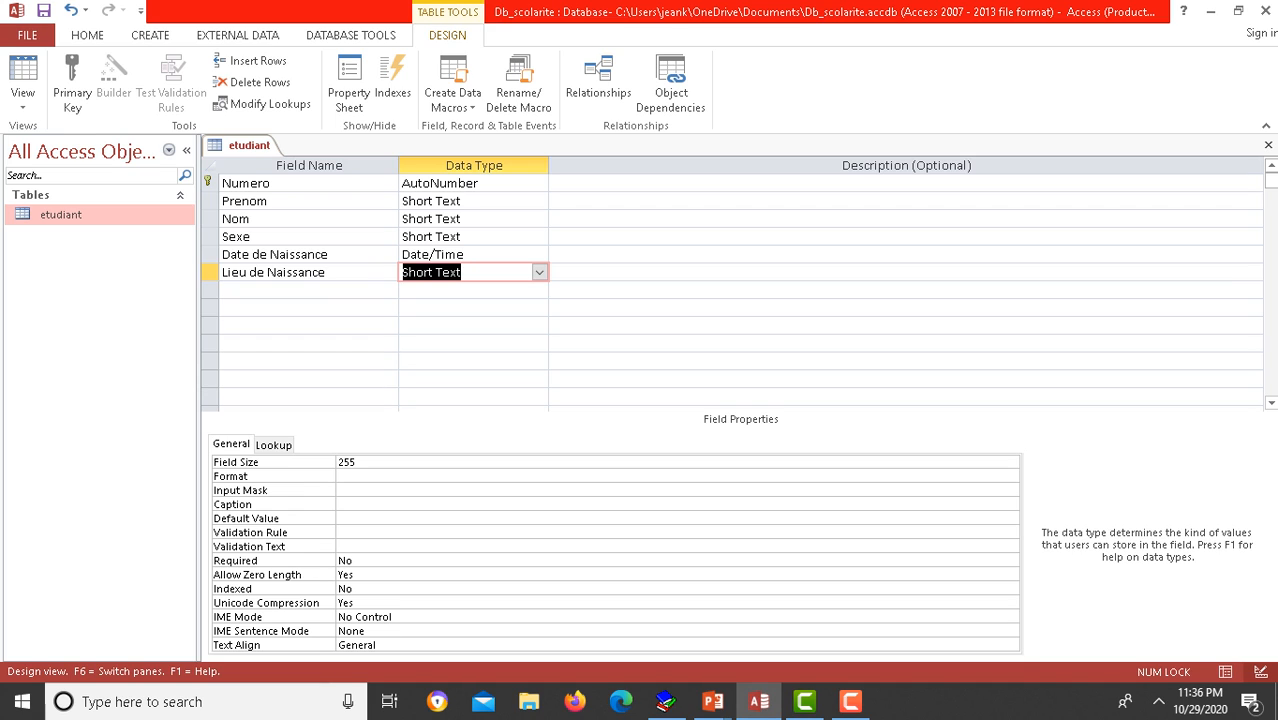
pyautogui.press('Tab')
pyautogui.press('Tab')
pyautogui.write('Option')
pyautogui.press('Tab')
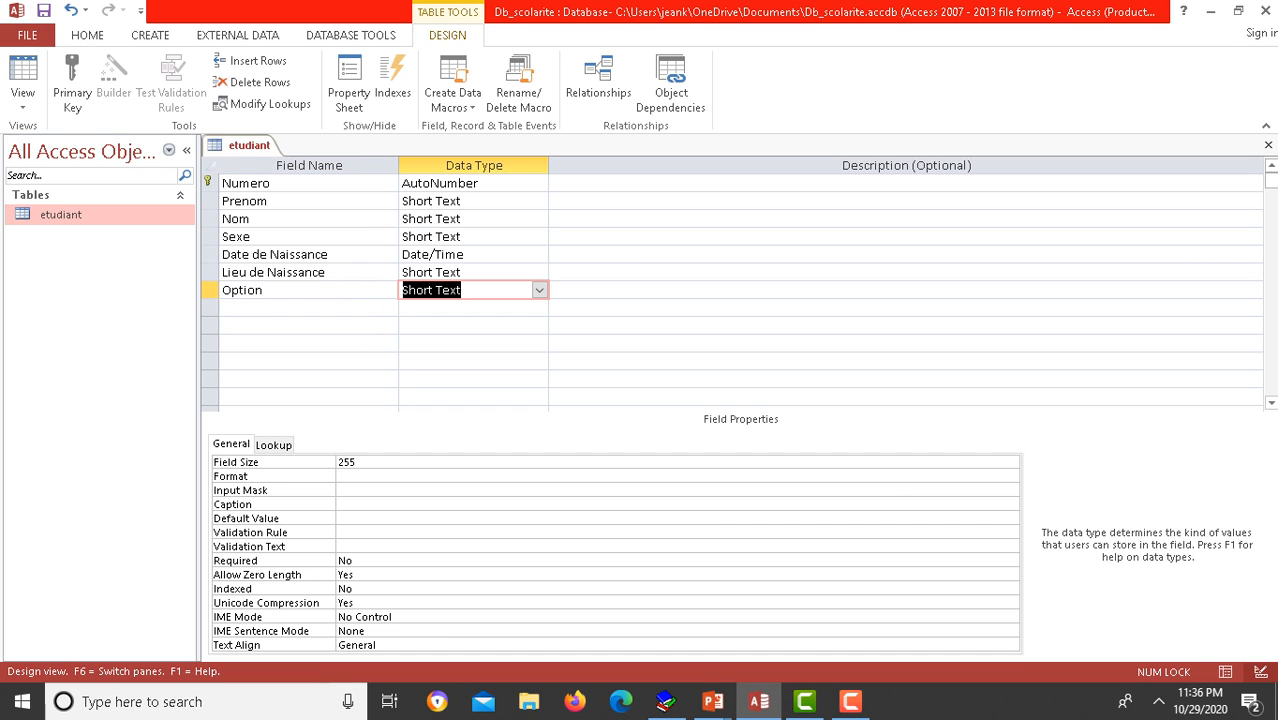
pyautogui.press('Tab')
pyautogui.press('Tab')
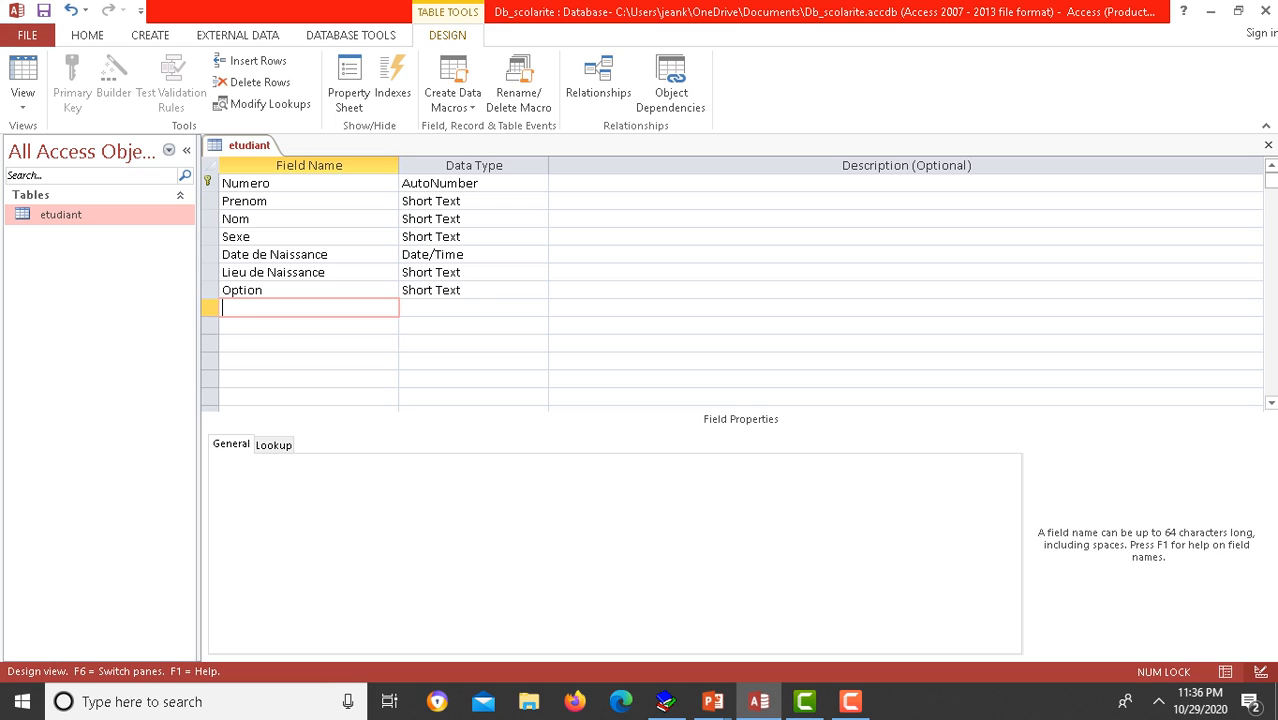
# Step: Add Telephone and email de l'etudiant text fields and close the table design
pyautogui.write('Telephone')
pyautogui.press('Tab')
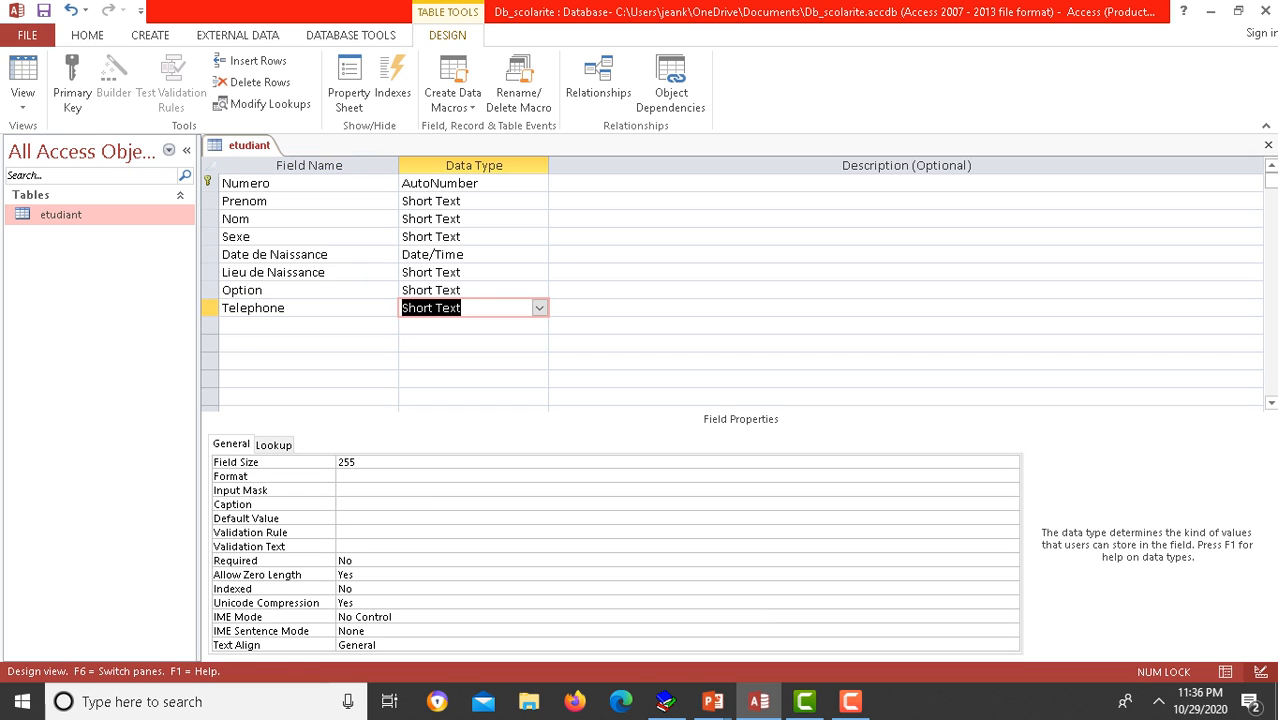
pyautogui.press('Tab')
pyautogui.press('Tab')
pyautogui.write('e')
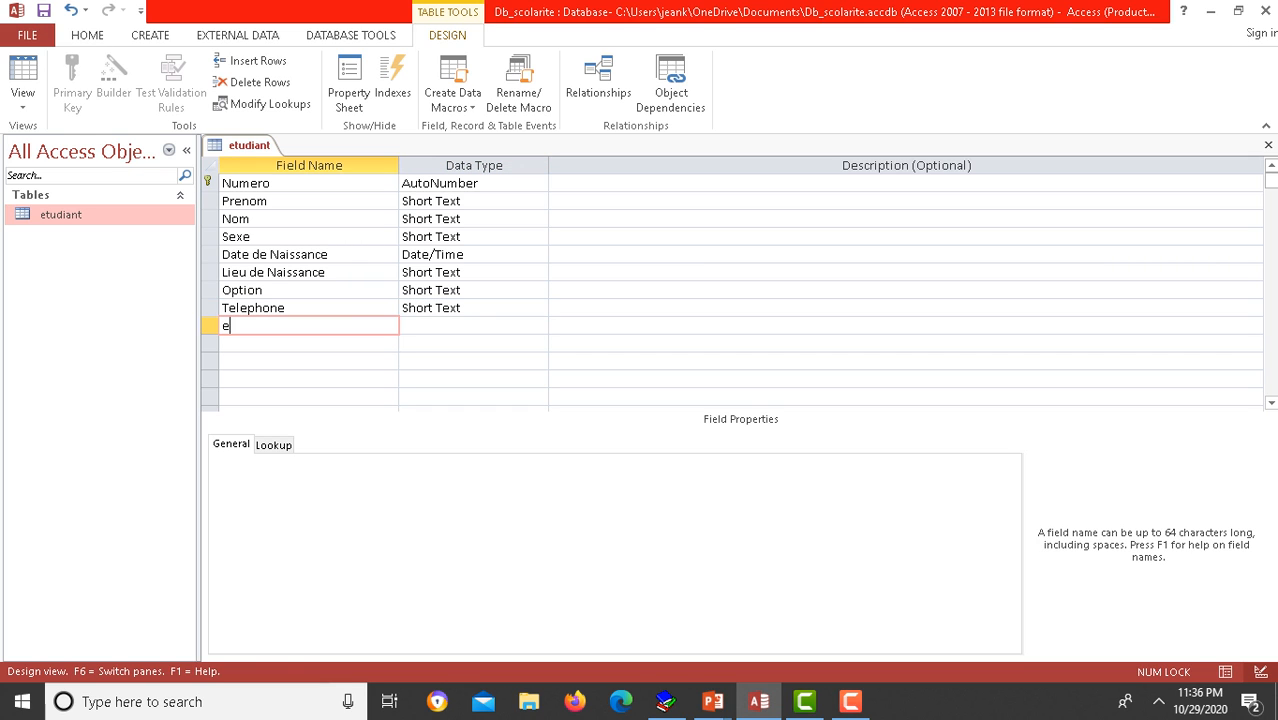
pyautogui.write("mail de l'etudiant")
pyautogui.press('Tab')
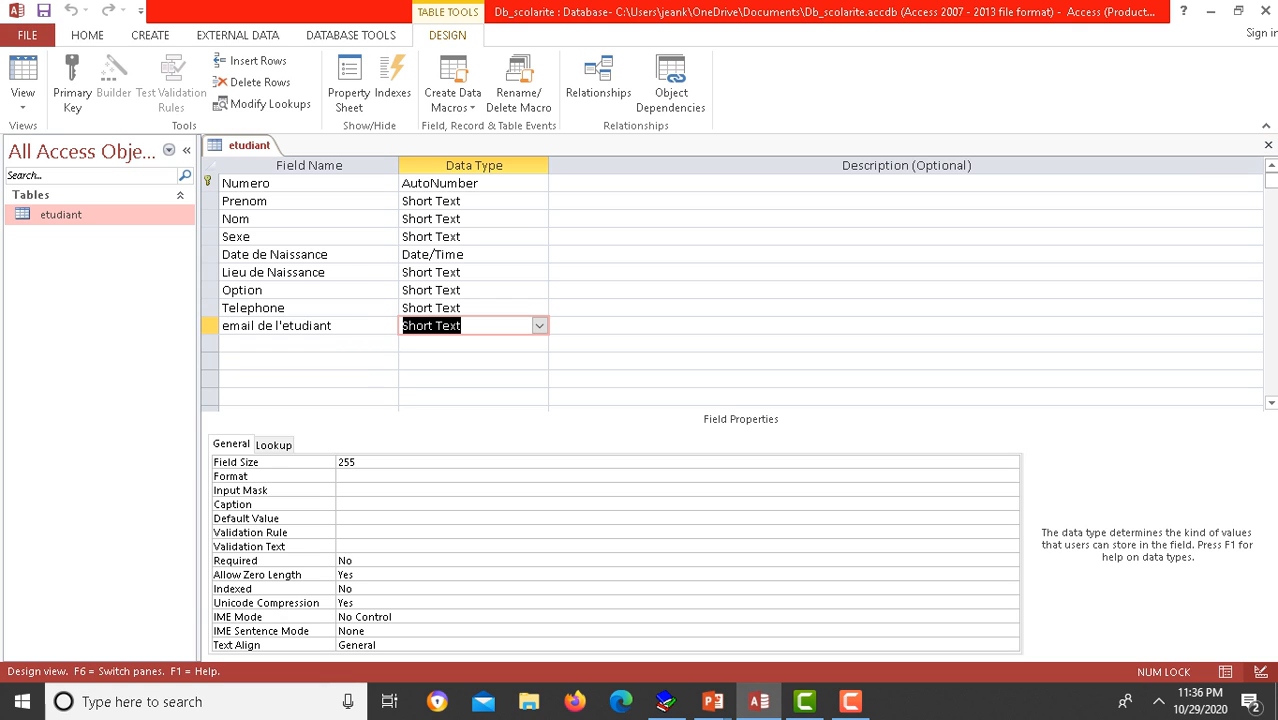
pyautogui.click(1268, 145)
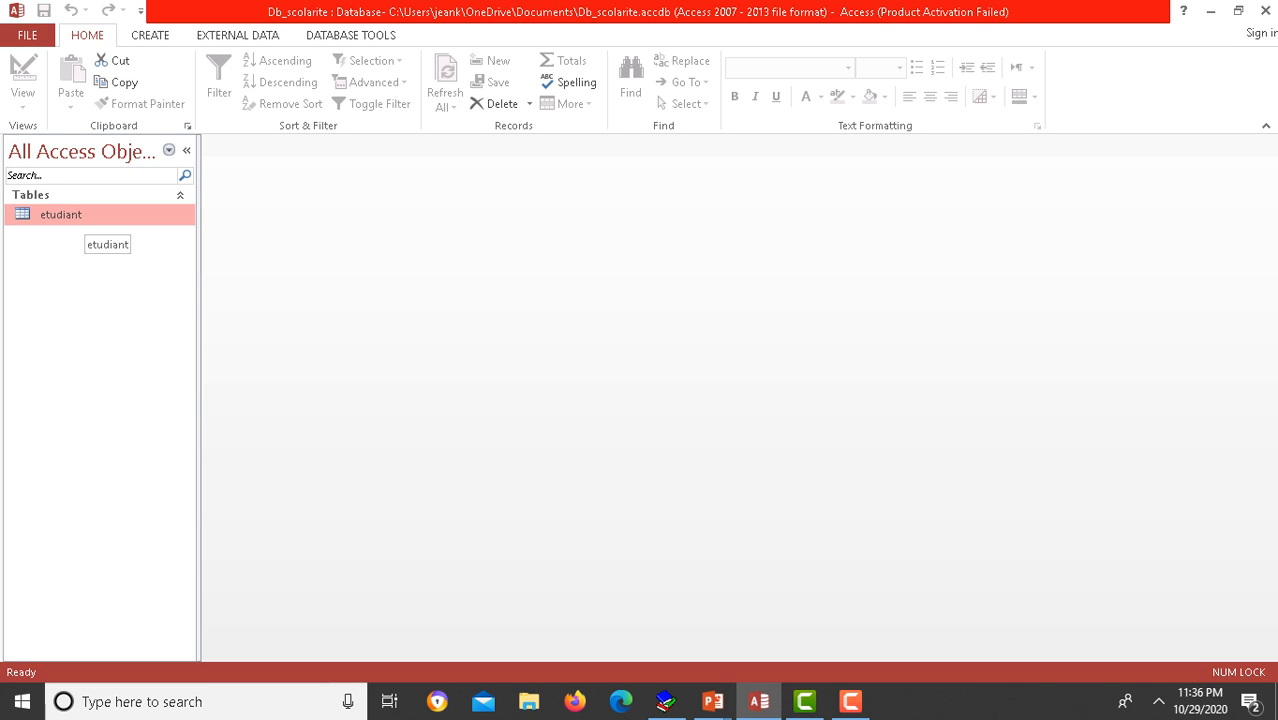
# Step: Briefly reopen etudiant's design, then open it as a datasheet at the first-name cell
pyautogui.rightClick(90, 216)
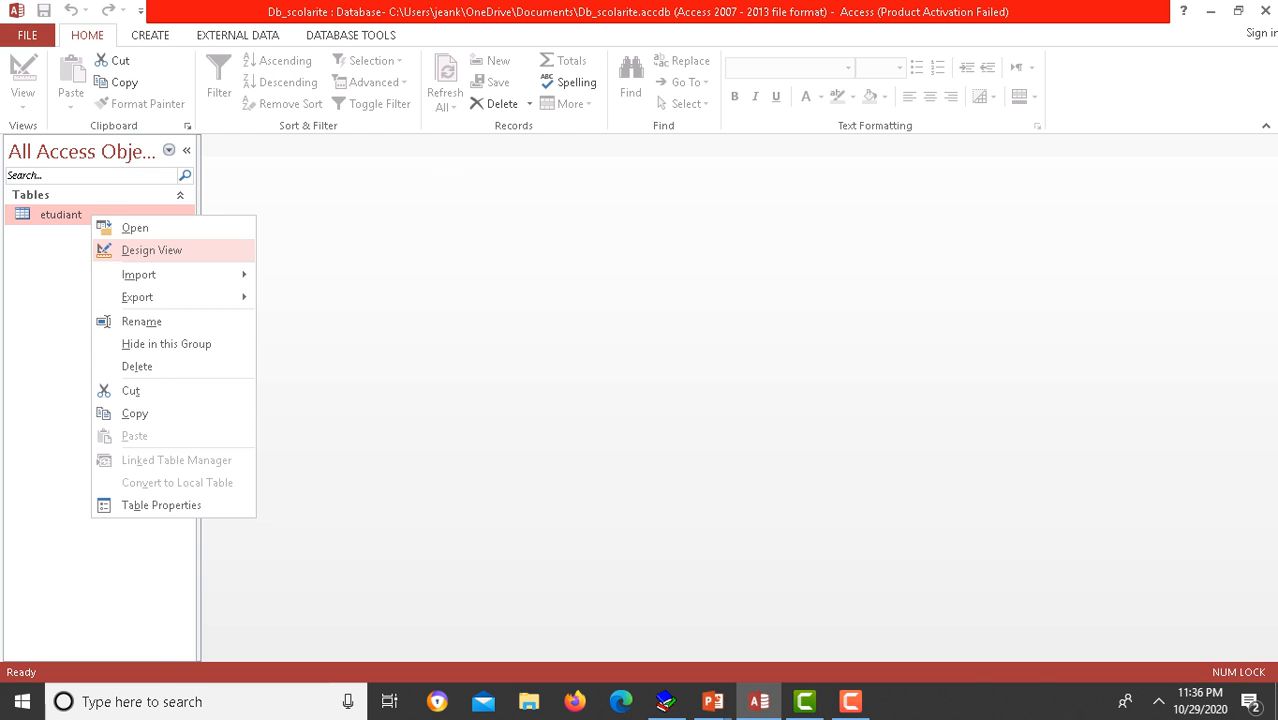
pyautogui.click(145, 249)
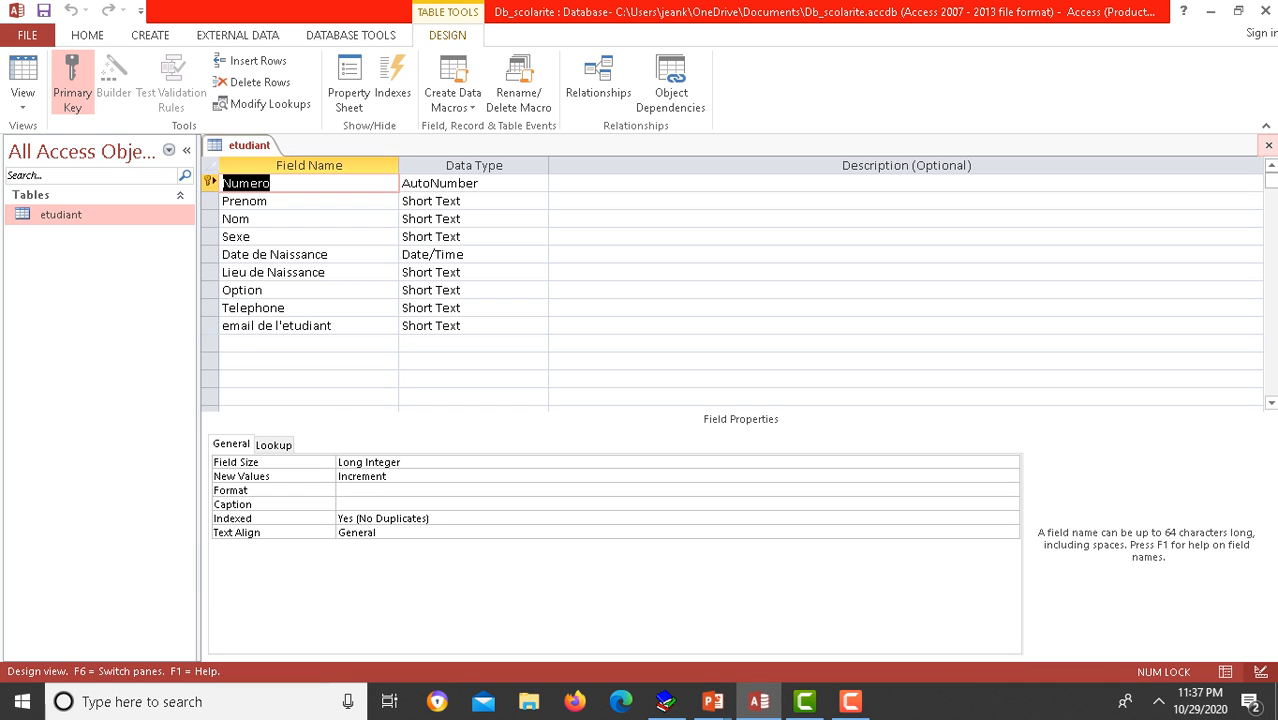
pyautogui.click(1268, 145)
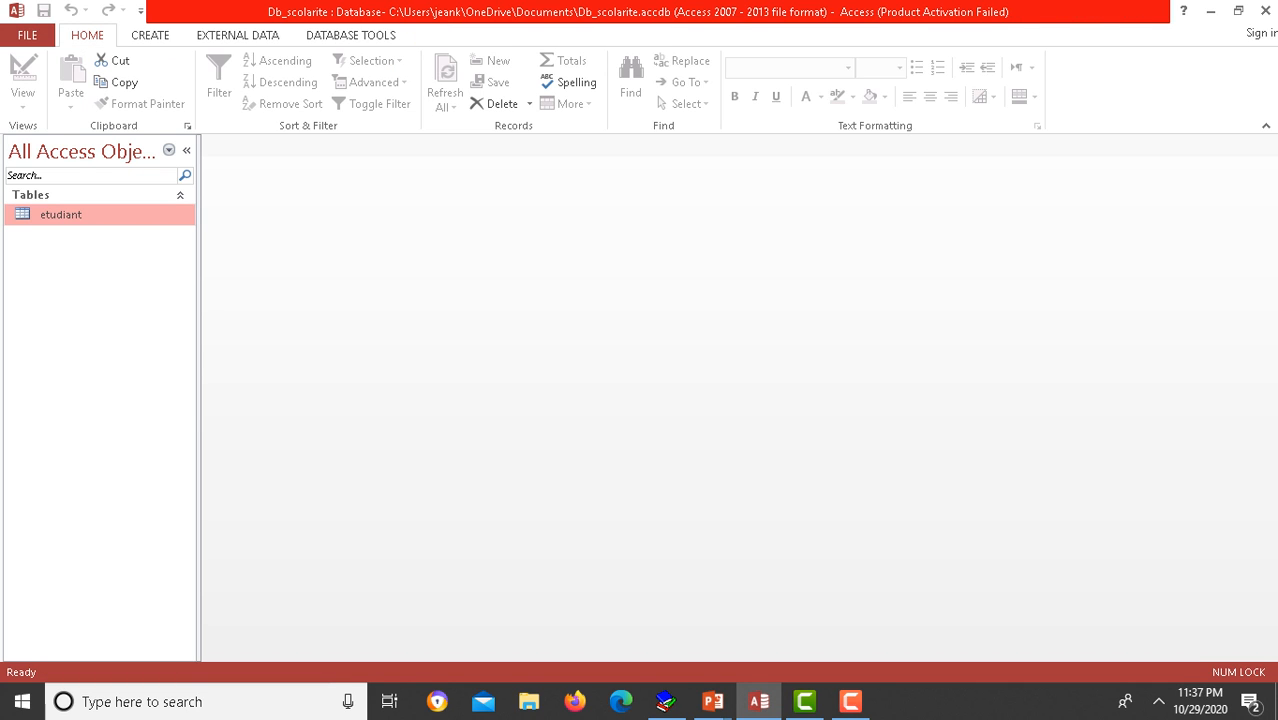
pyautogui.doubleClick(106, 215)
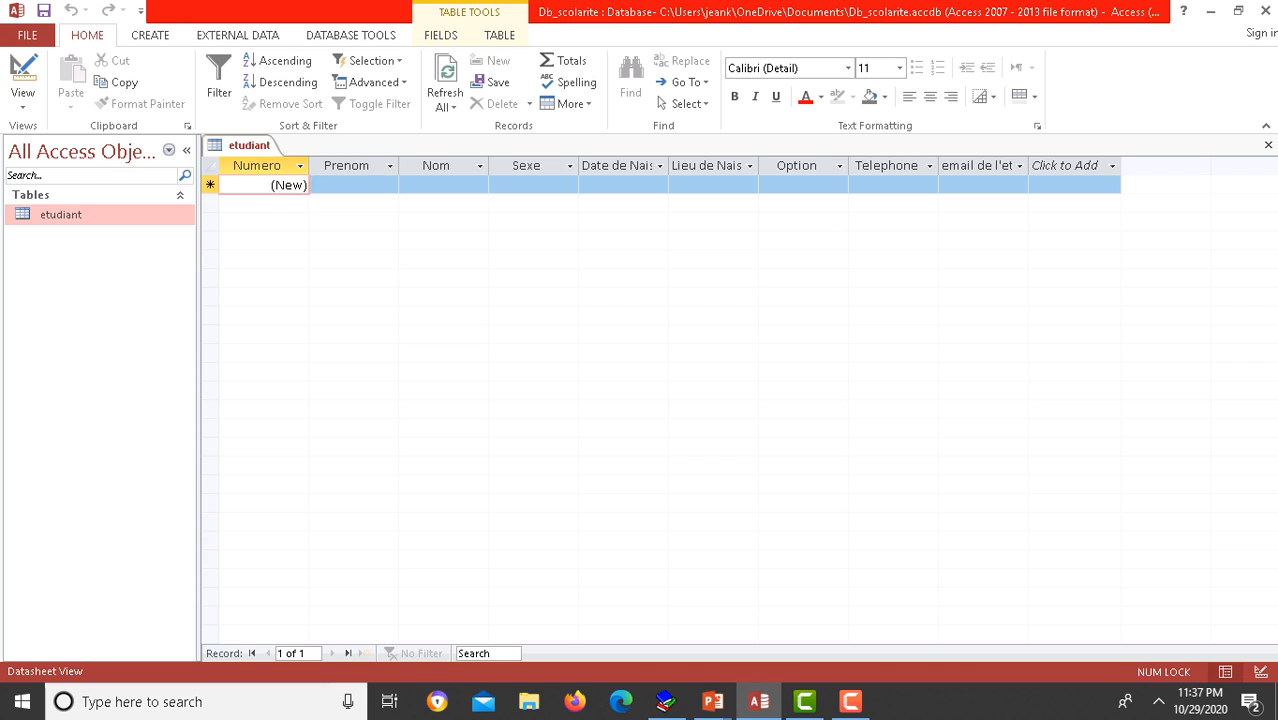
pyautogui.click(353, 185)
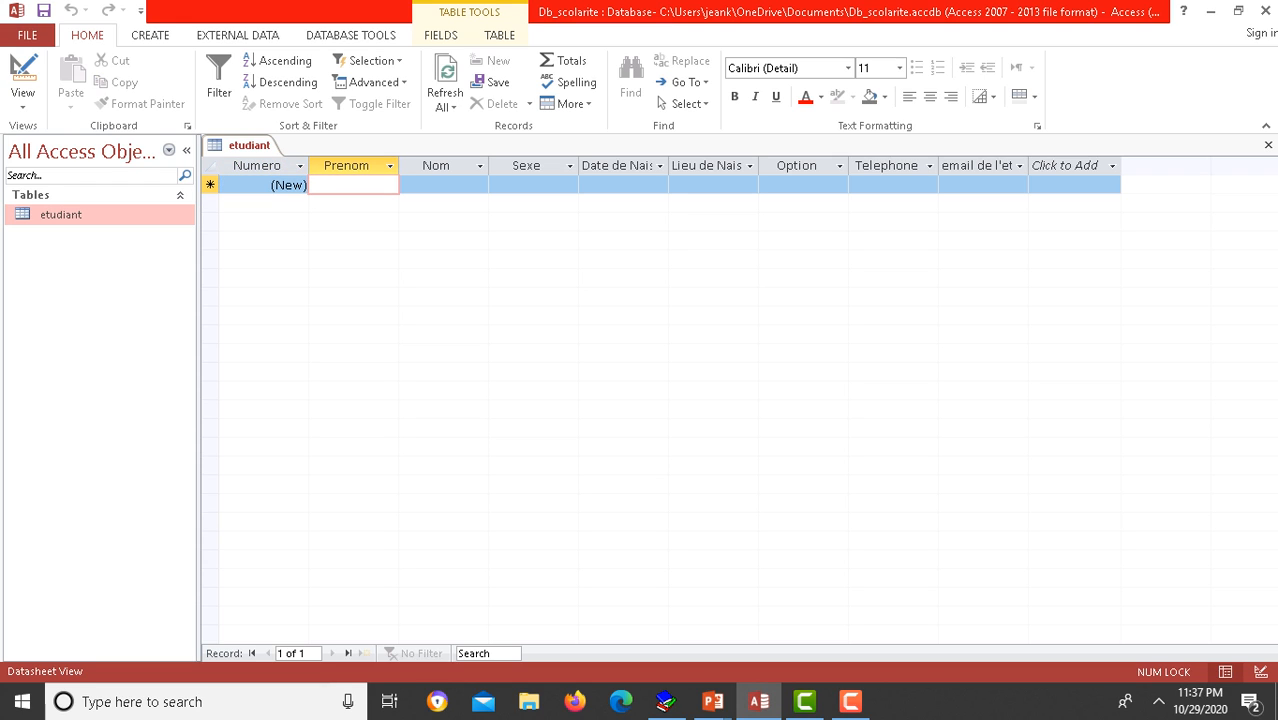
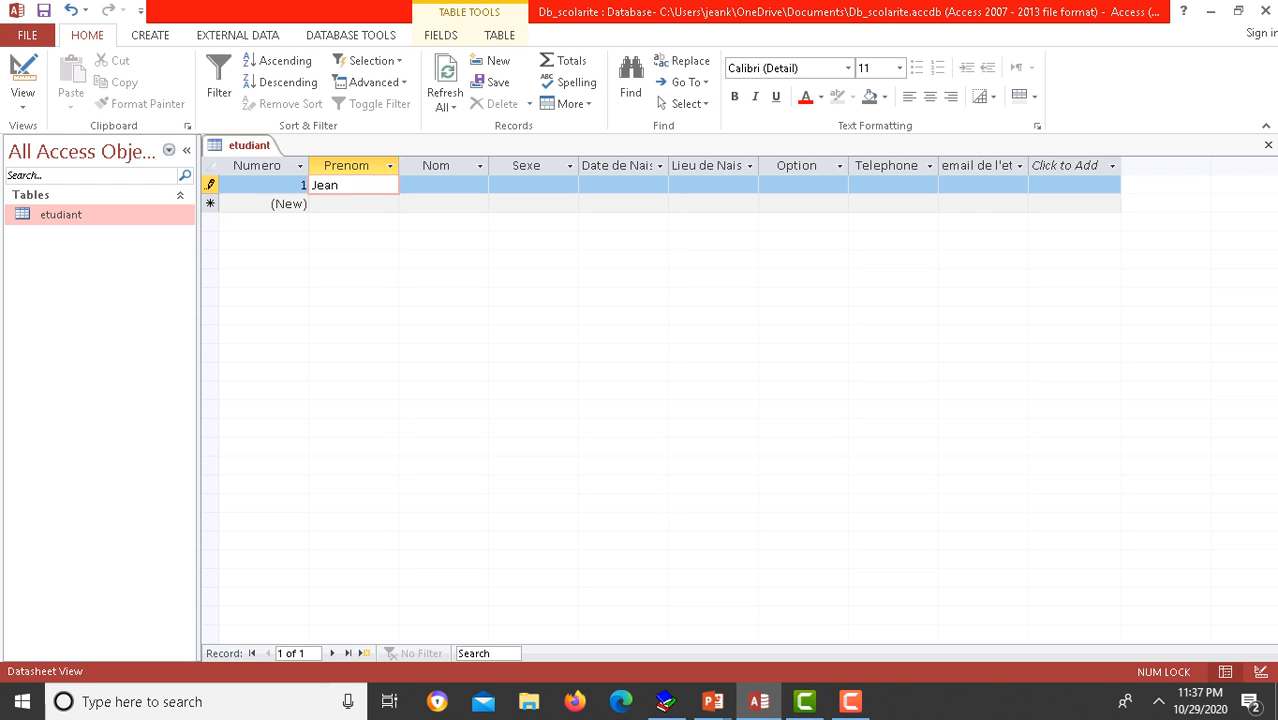
# Step: Enter the student's first name, last name and Masculin as sex in the first row
pyautogui.press('Tab')
pyautogui.press('BackSpace')
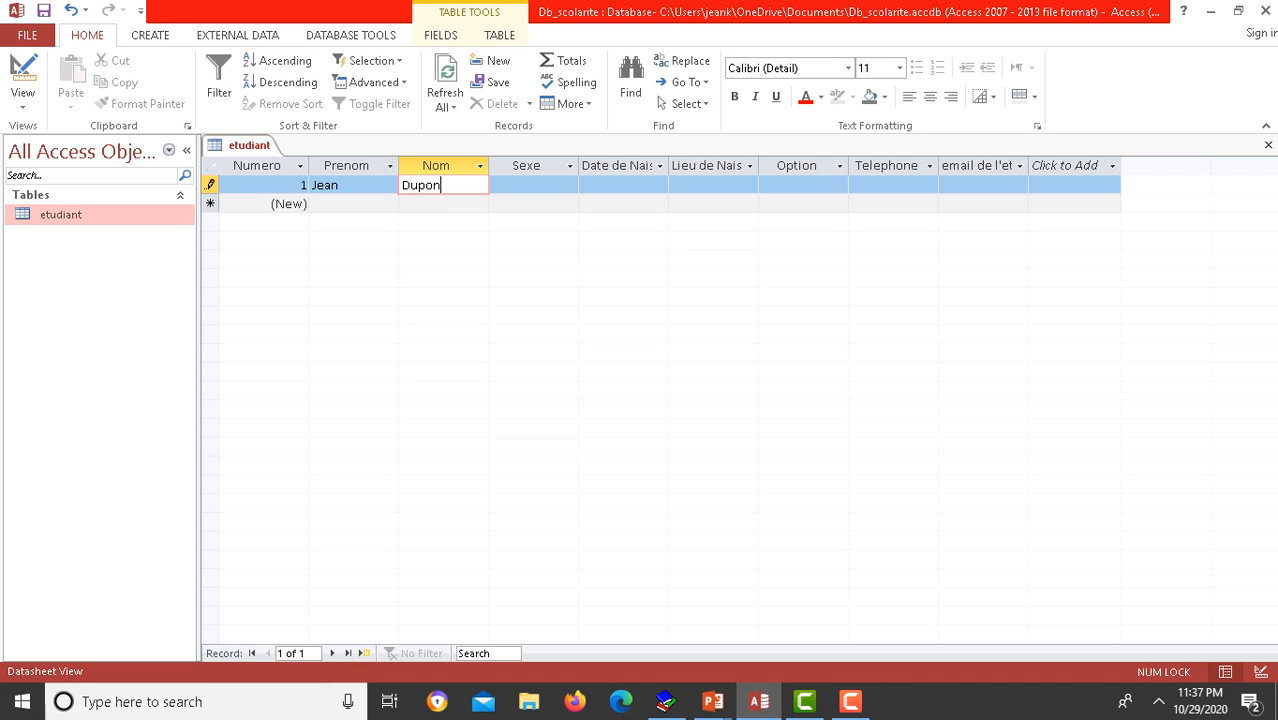
pyautogui.press('Tab')
pyautogui.press('Tab')
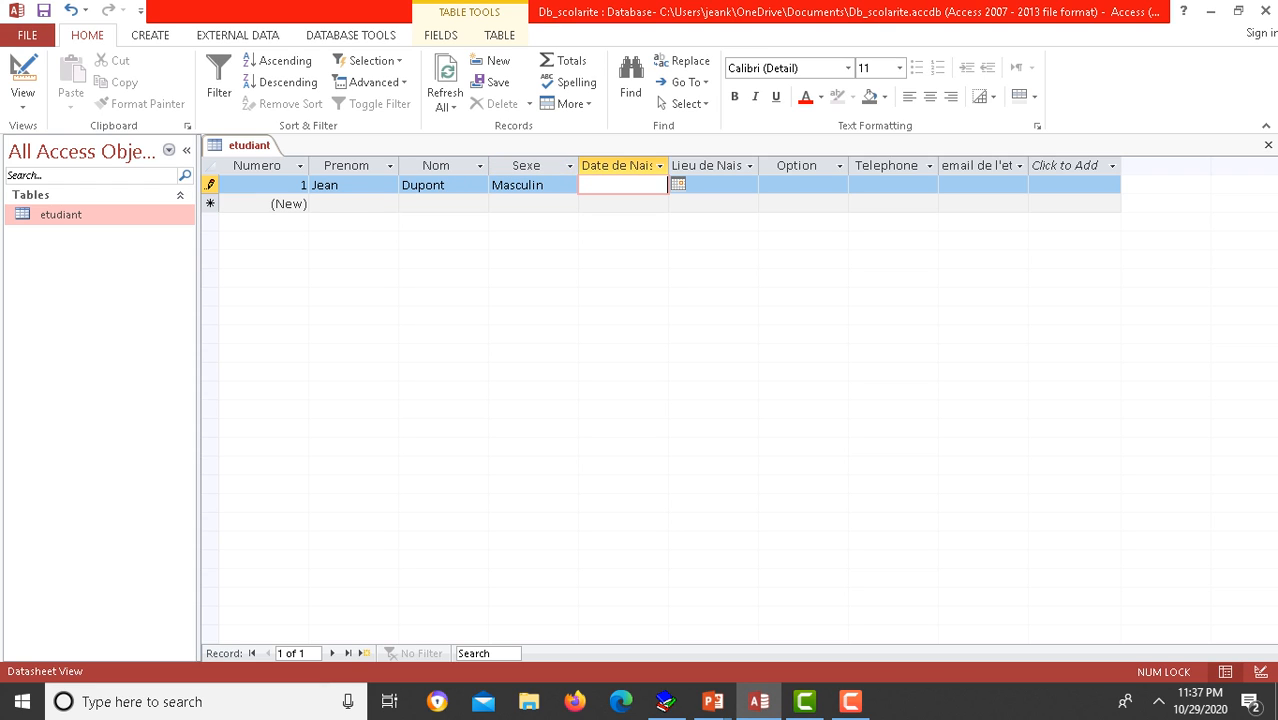
pyautogui.press('Tab')
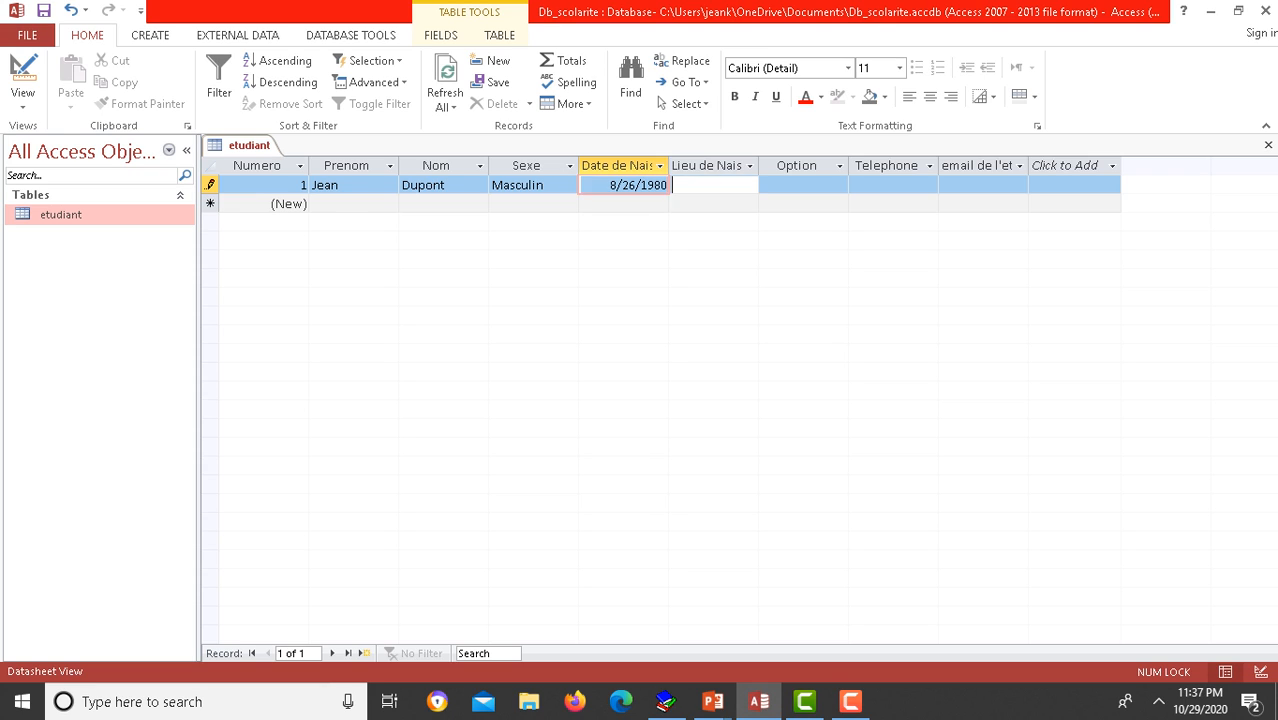
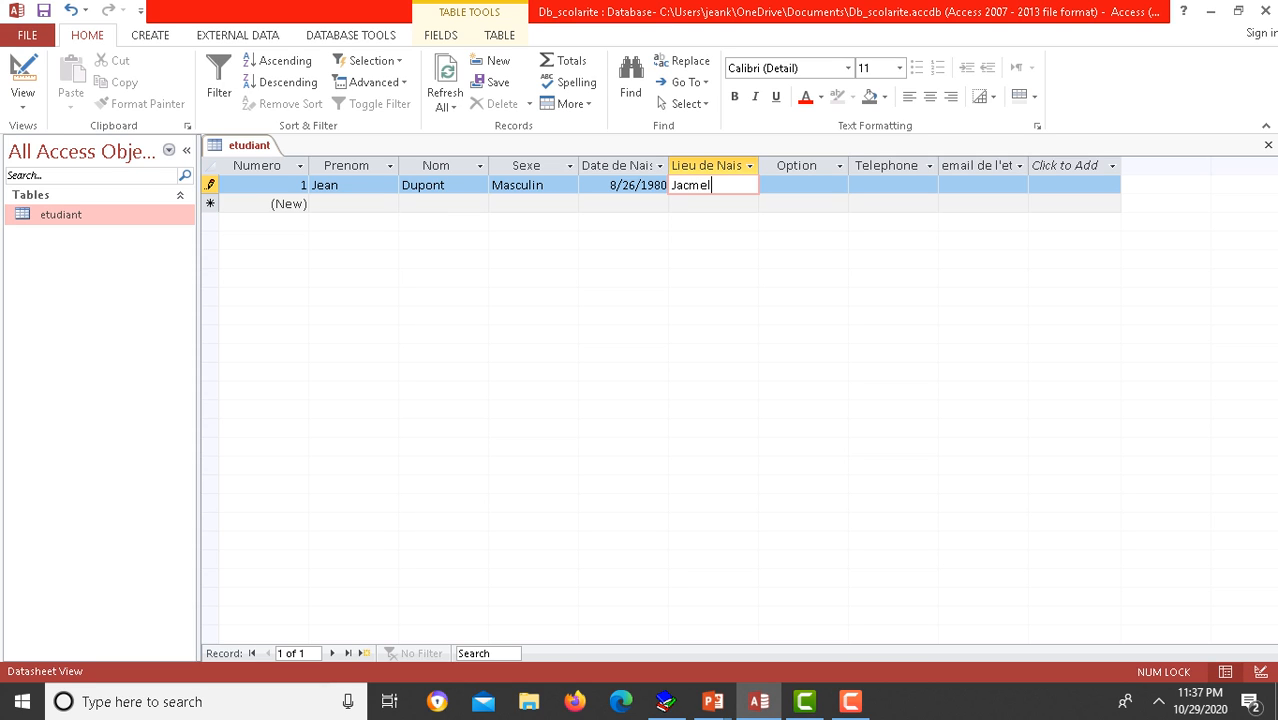
pyautogui.press('Tab')
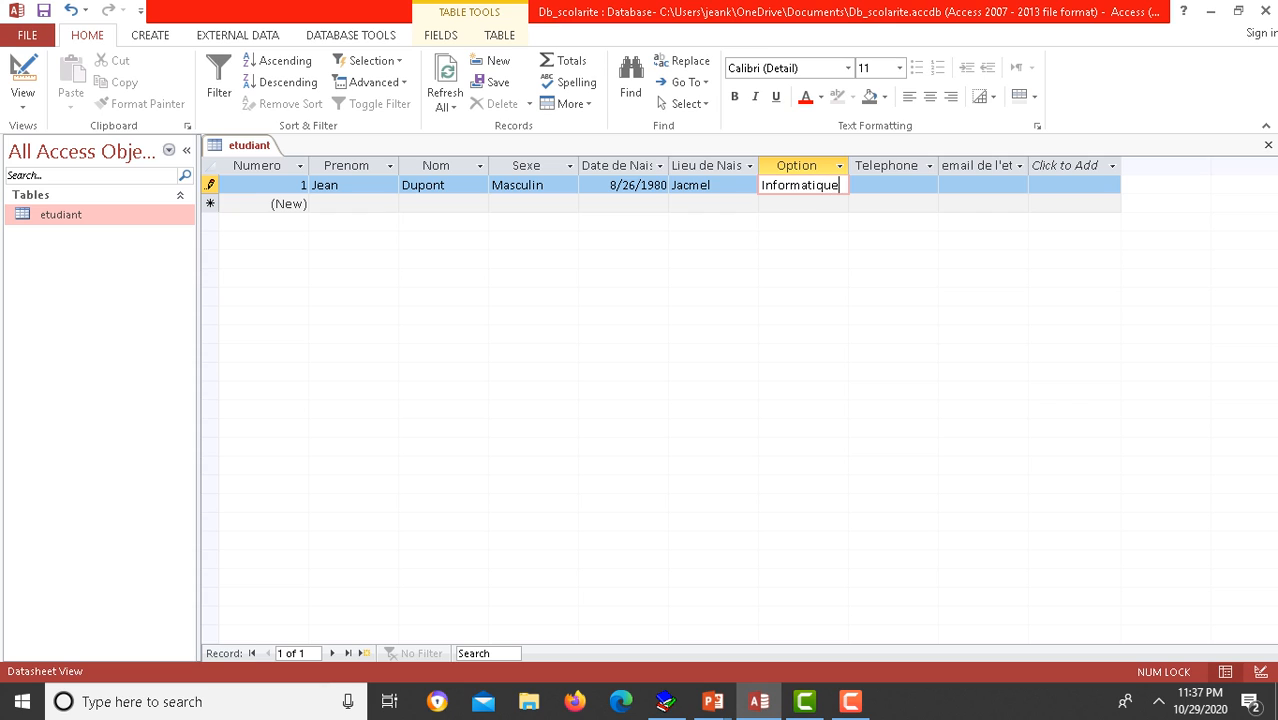
pyautogui.press('Tab')
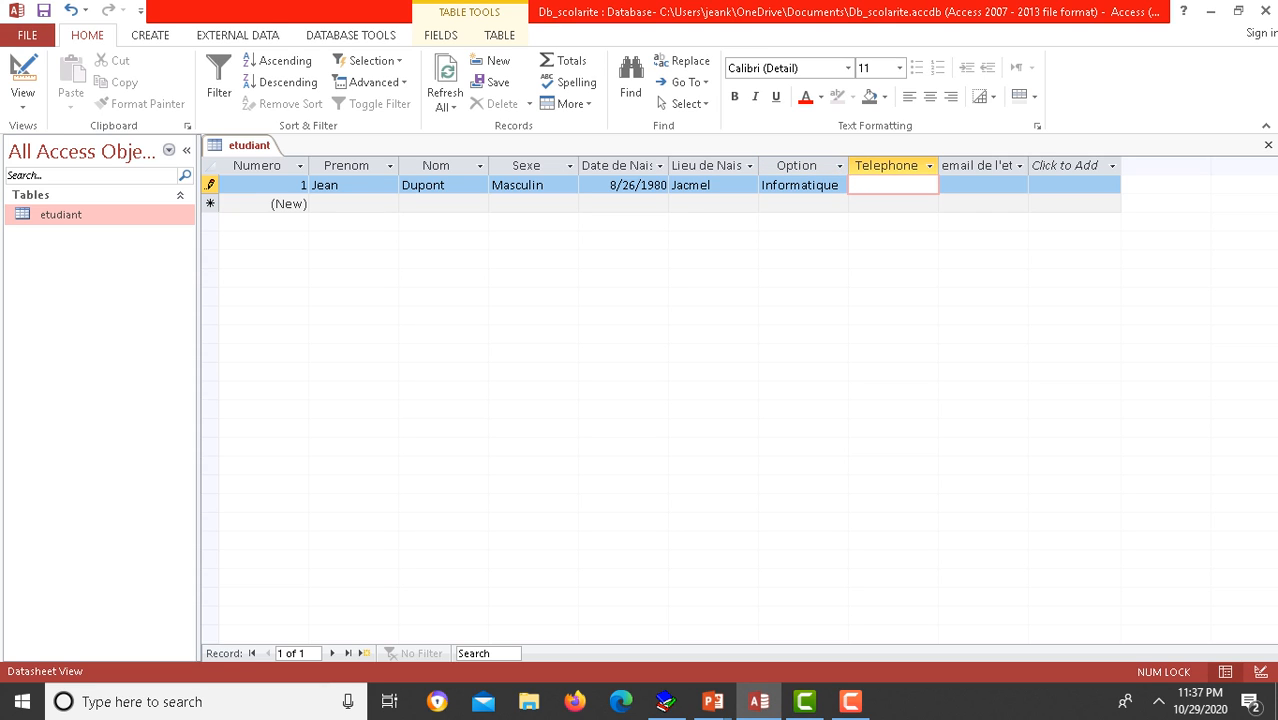
pyautogui.press('Tab')
pyautogui.press('Tab')
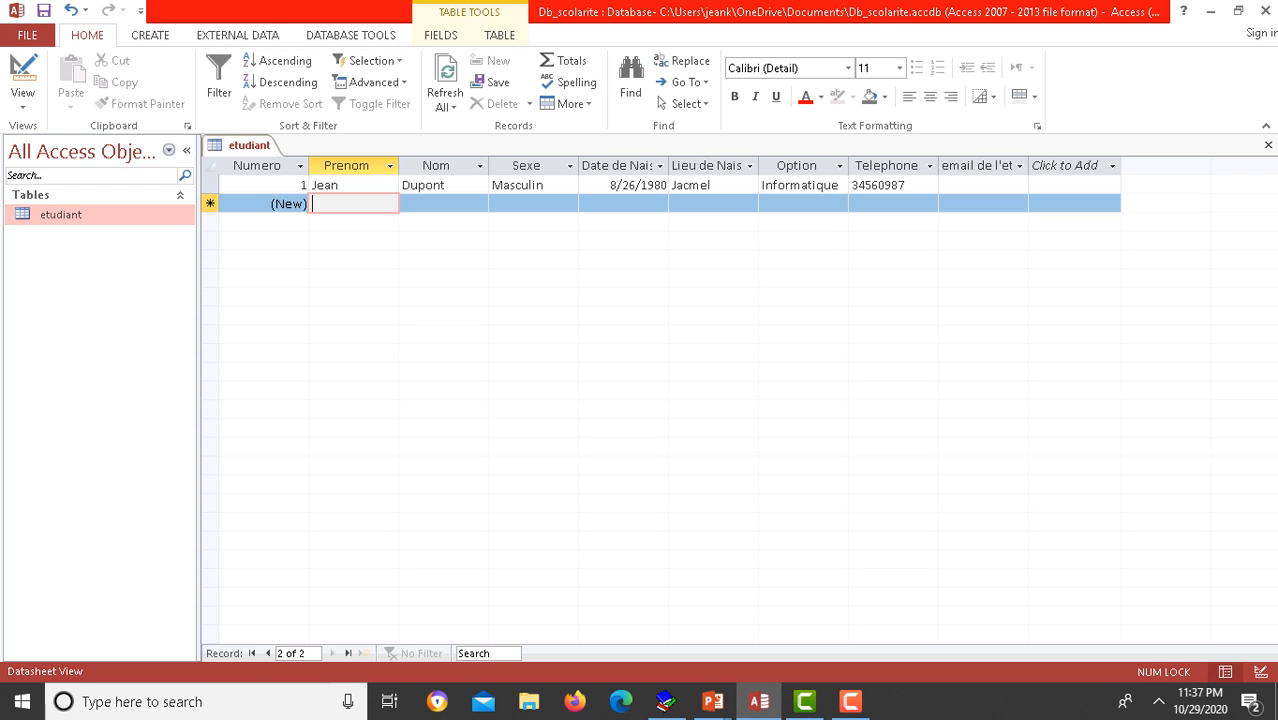
# Step: Add the student's e-mail address, save the record and close the datasheet
pyautogui.click(980, 186)
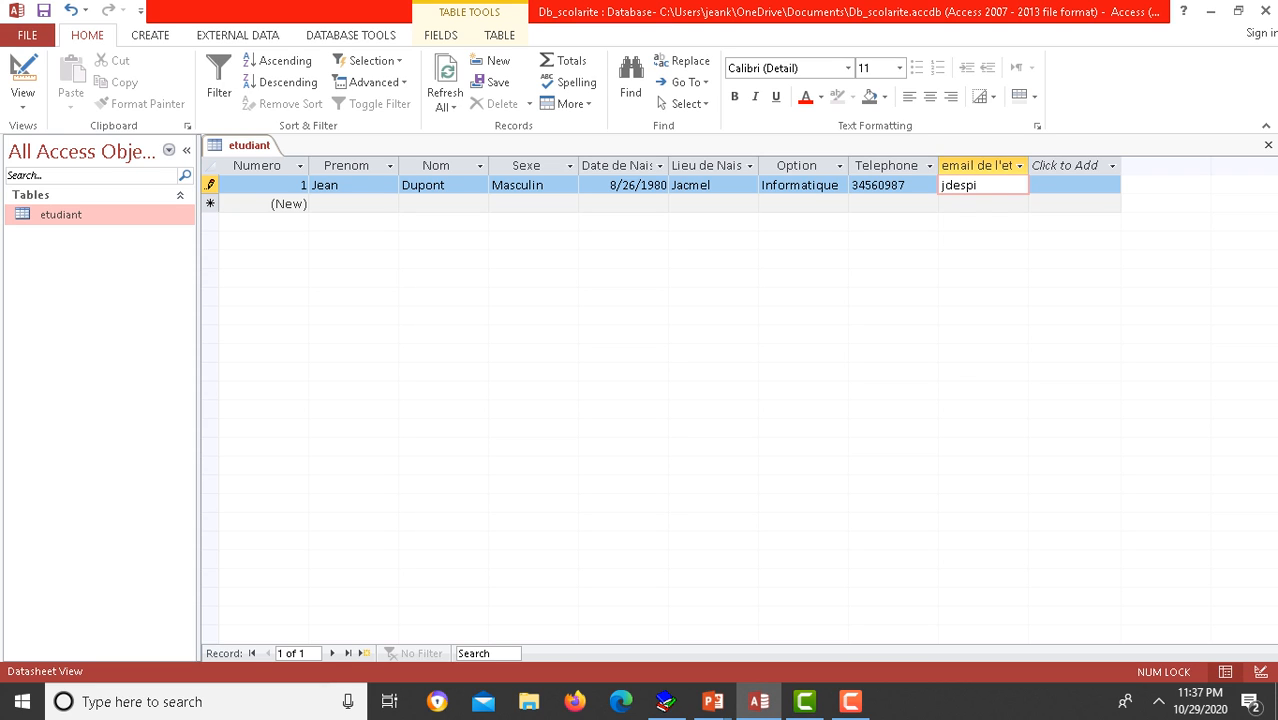
pyautogui.click(342, 185)
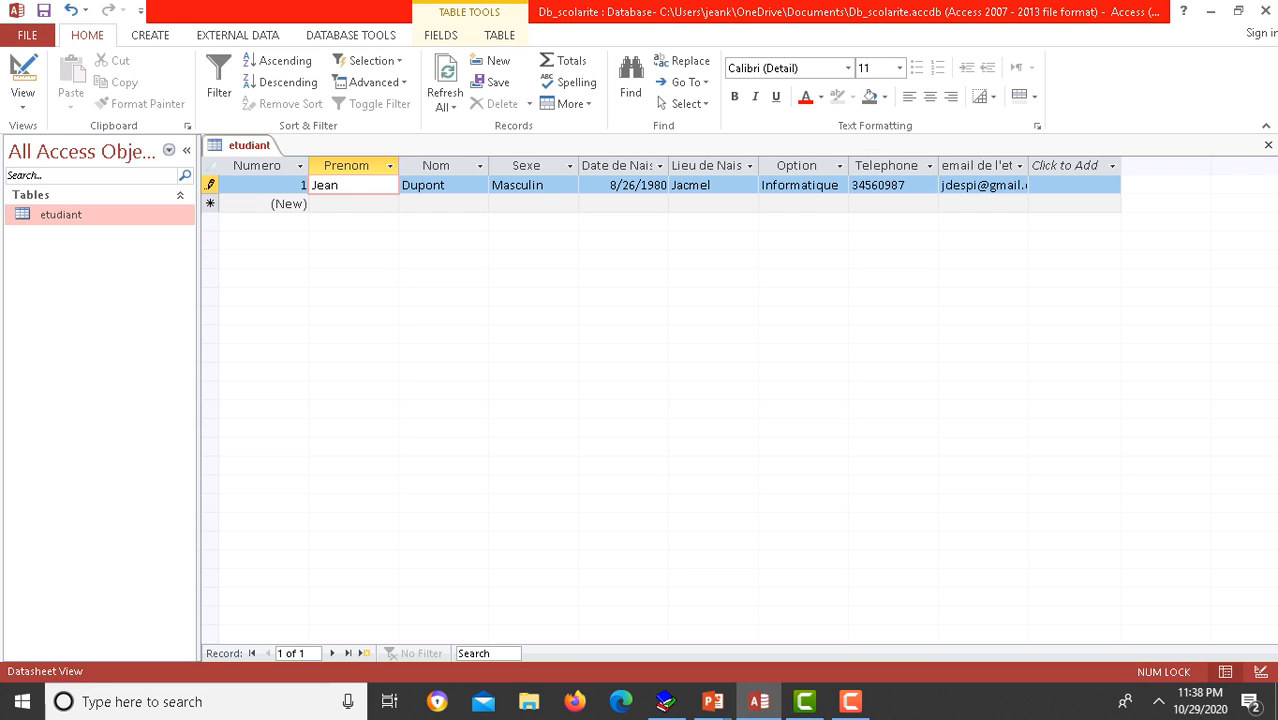
pyautogui.click(353, 204)
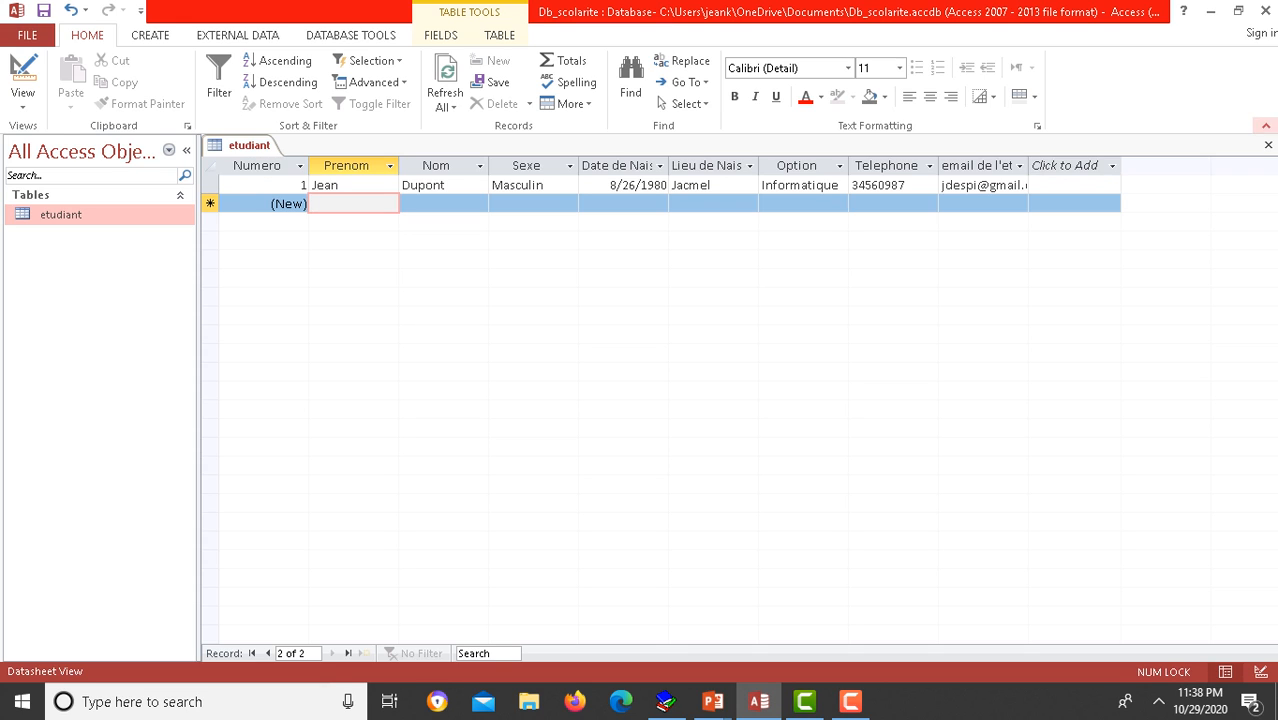
pyautogui.click(1268, 145)
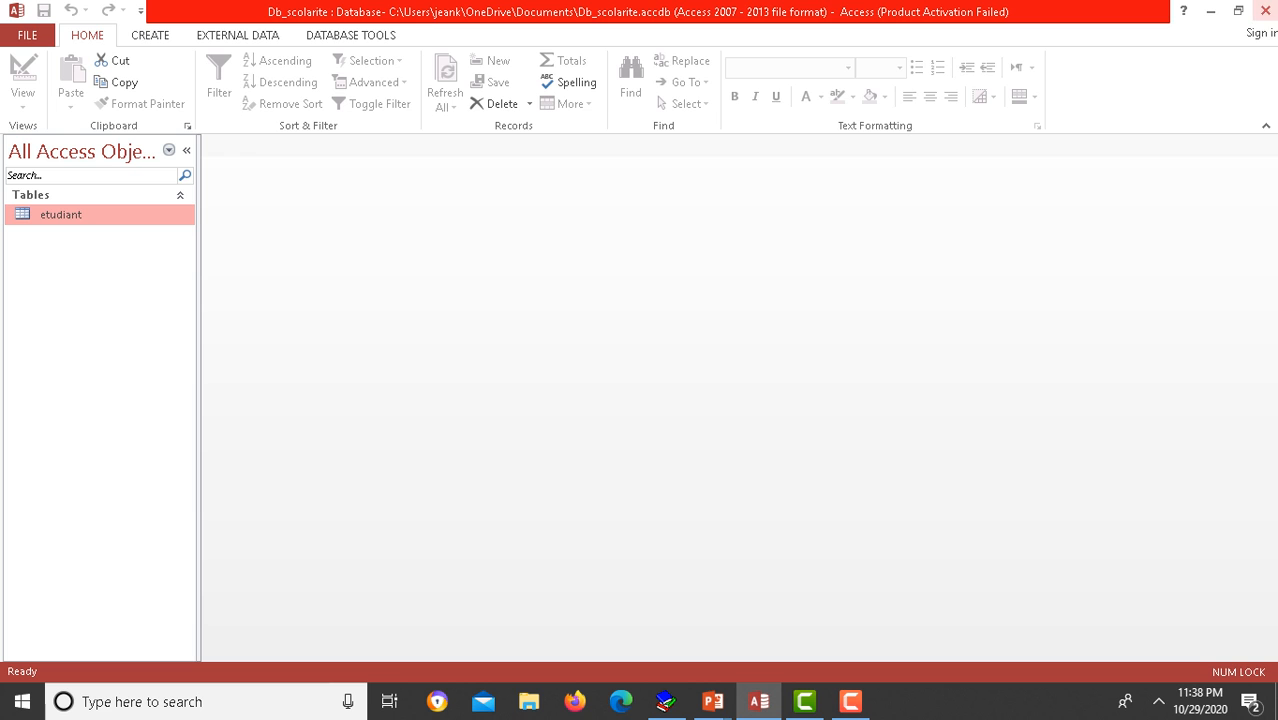
# Step: Close Access, exit the PowerPoint slide show and bring up the screen recorder
pyautogui.click(1265, 10)
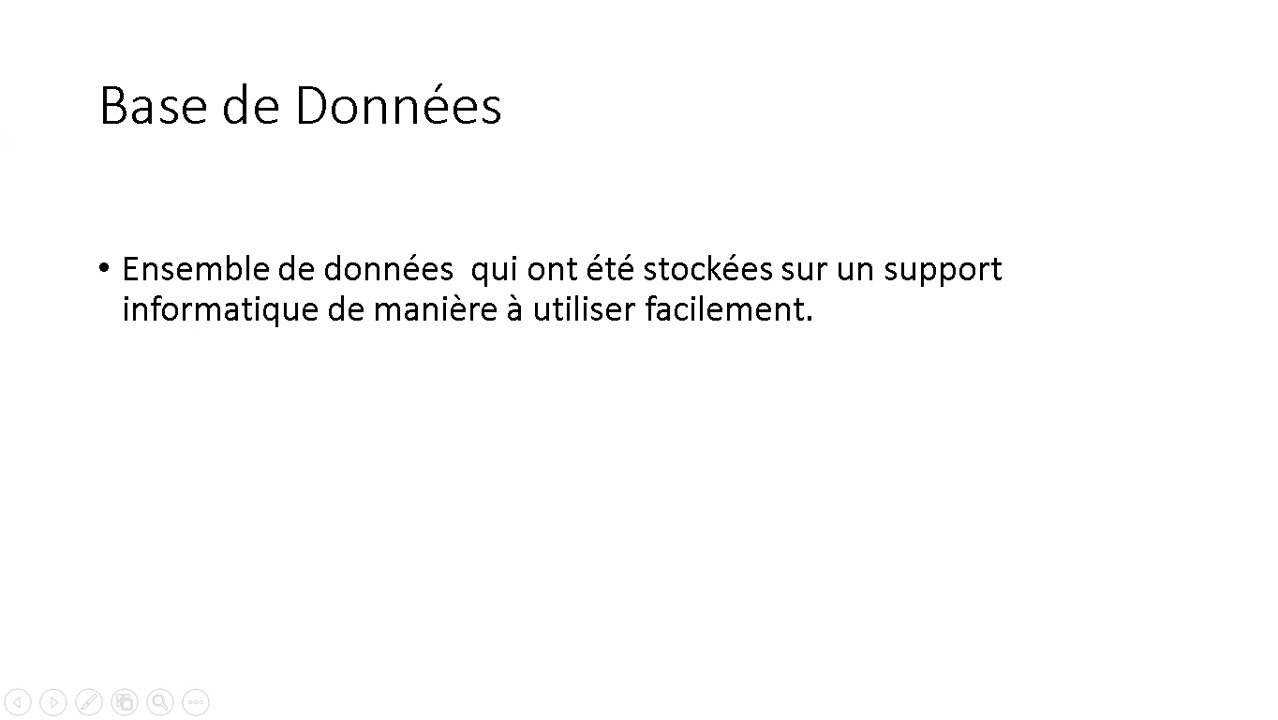
pyautogui.press('Right')
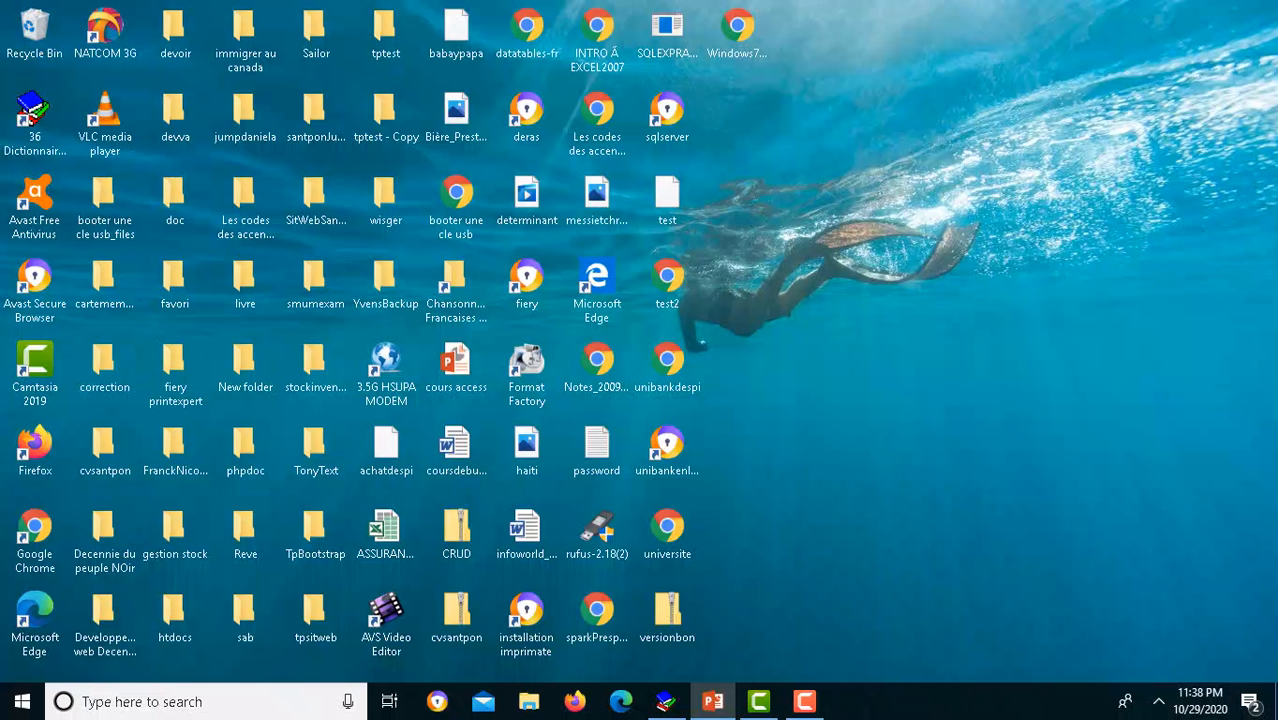
pyautogui.click(804, 701)
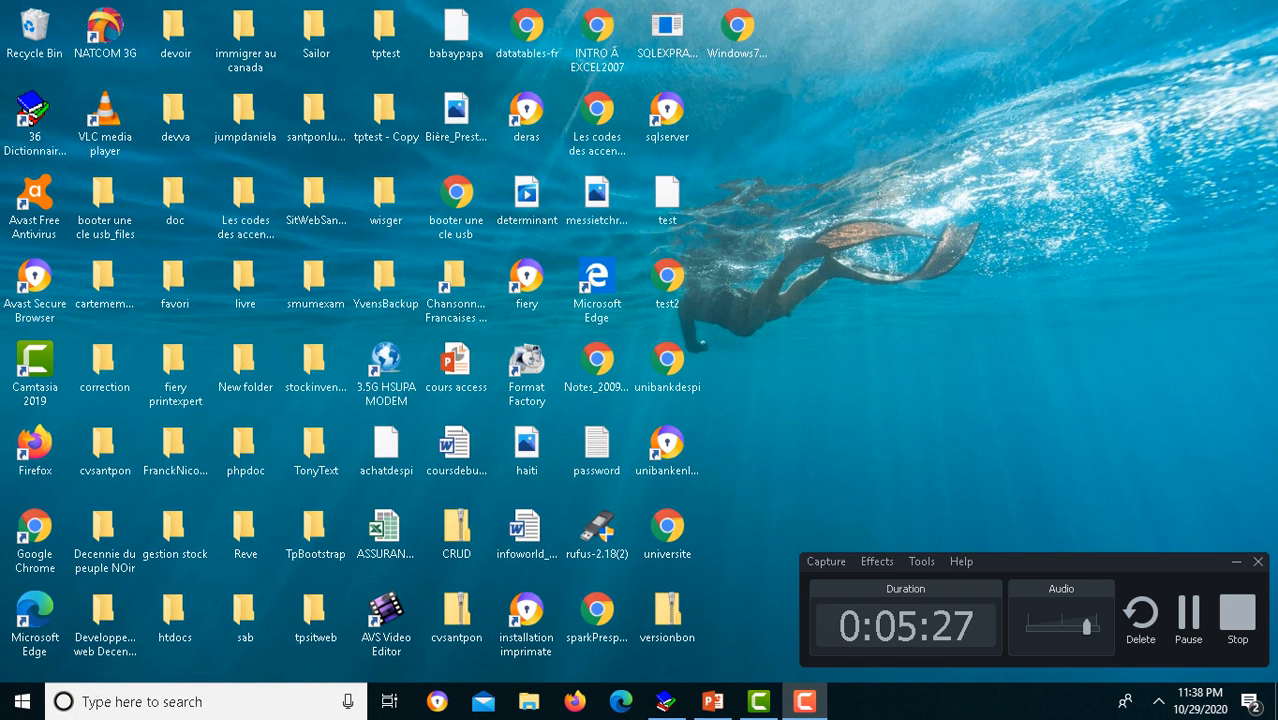